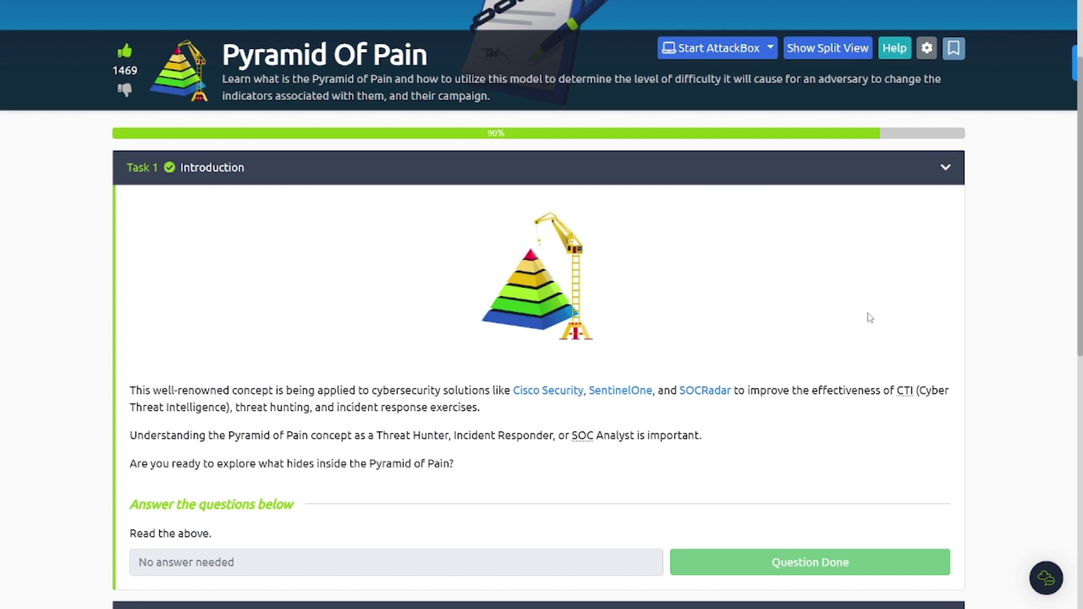
Step: Read the Task 1 Introduction to its end and expand Task 2, Hash Values (Trivial)
scroll(640, 310, down, 2)
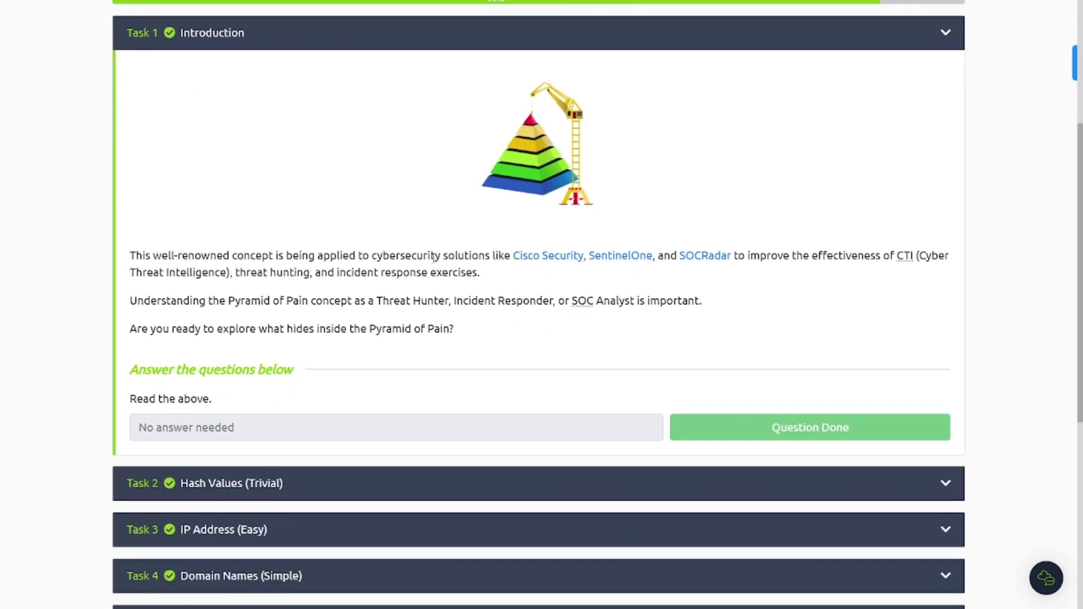
scroll(434, 257, down, 1)
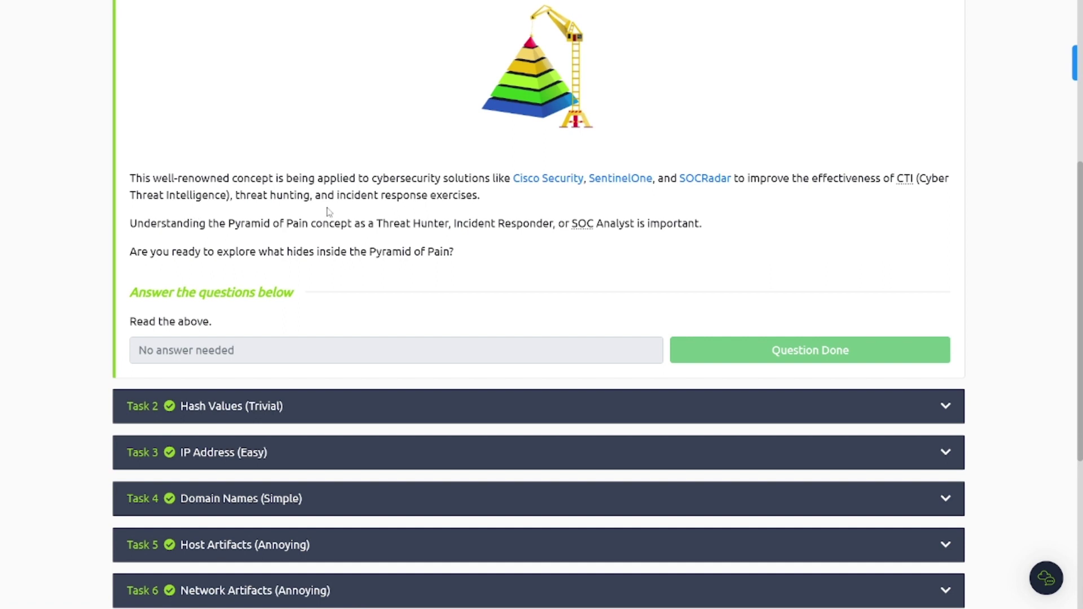
scroll(329, 212, down, 1)
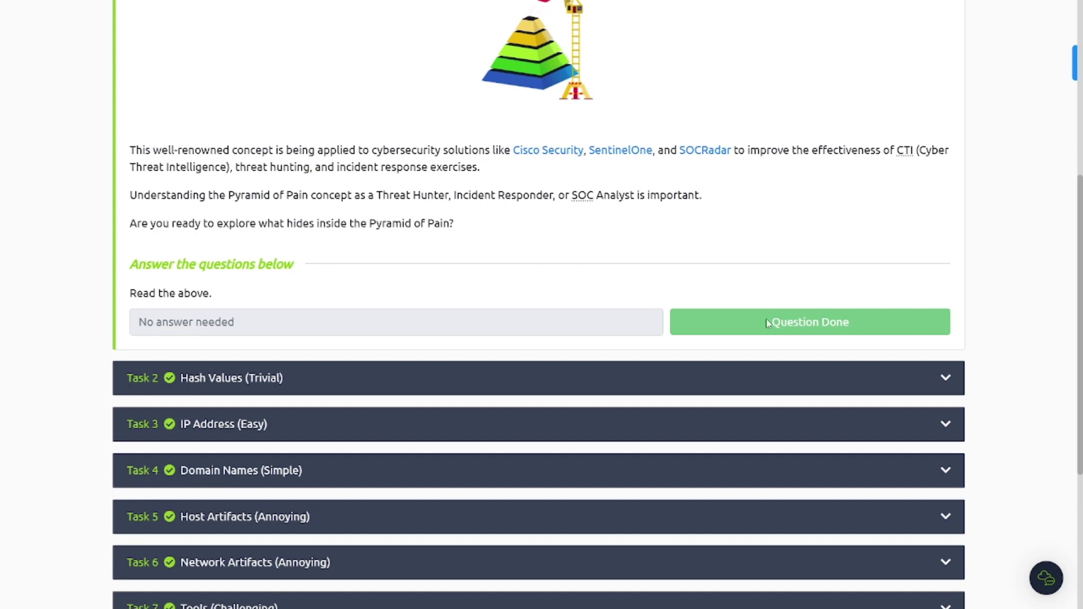
click(600, 384)
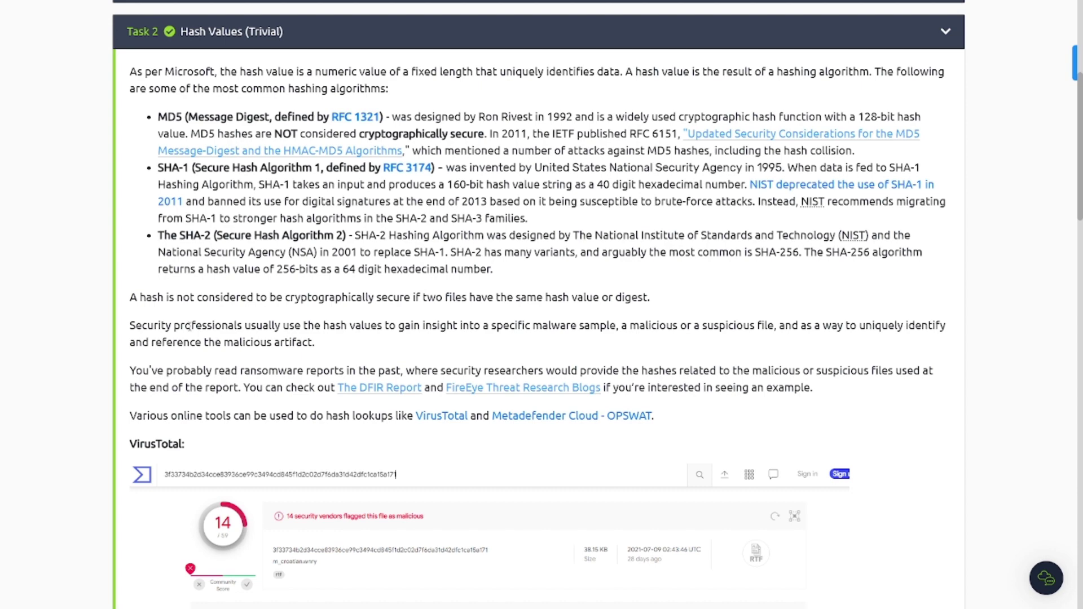
Step: Read the Task 2 material on hashing algorithms, comparing the VirusTotal and MetaDefender Cloud hash lookup examples
scroll(190, 326, down, 2)
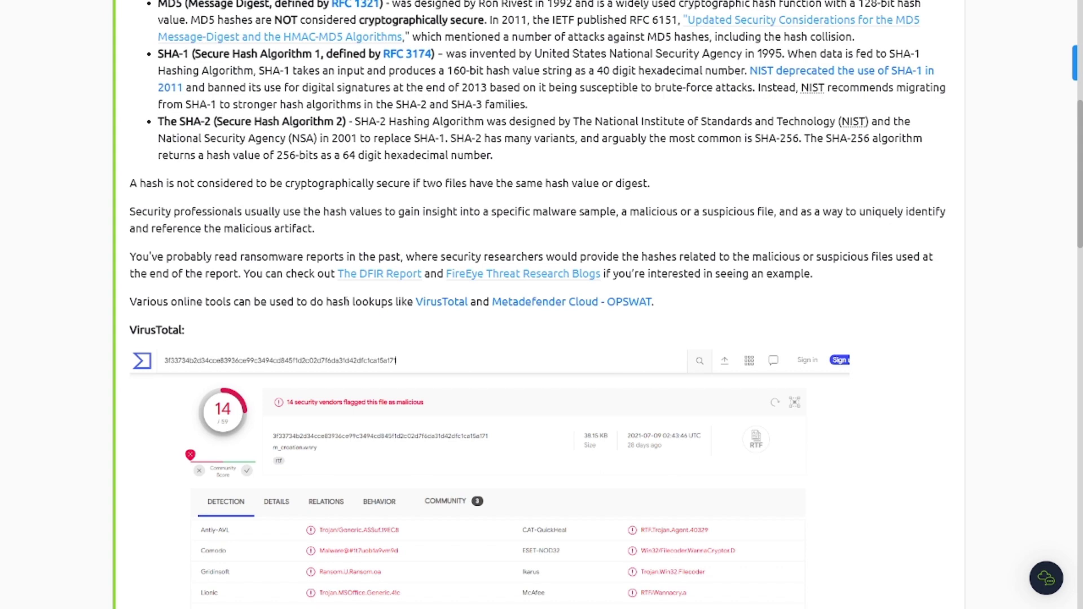
scroll(340, 294, down, 5)
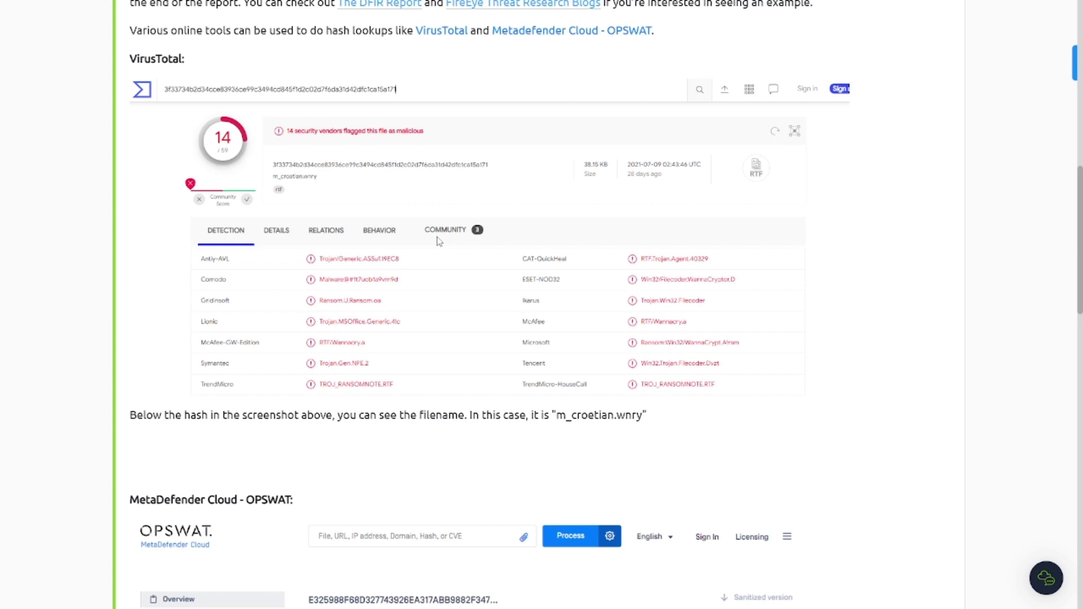
scroll(439, 242, down, 1)
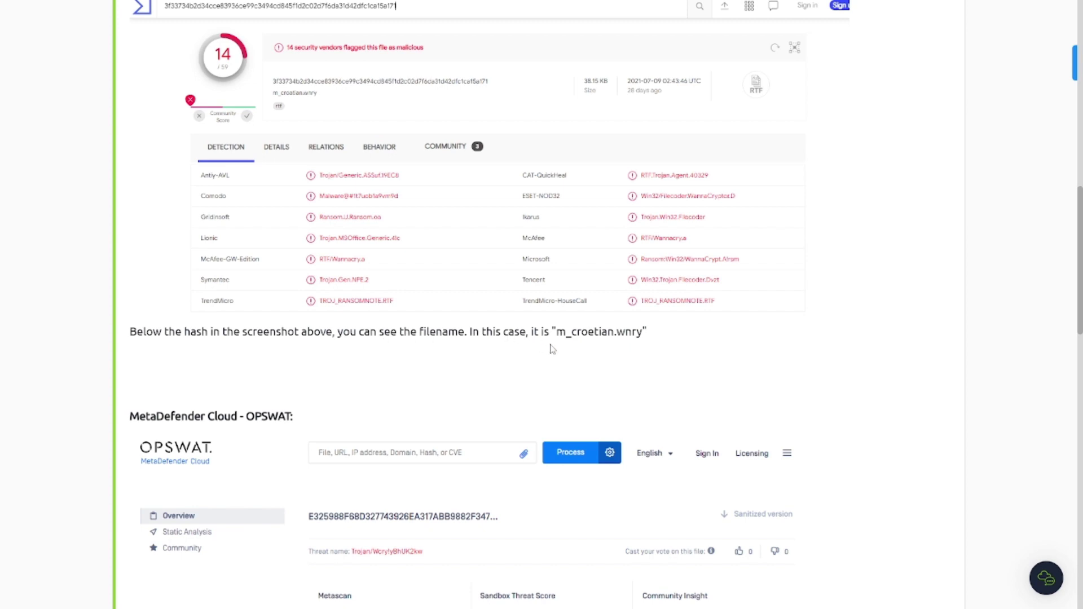
scroll(552, 349, up, 1)
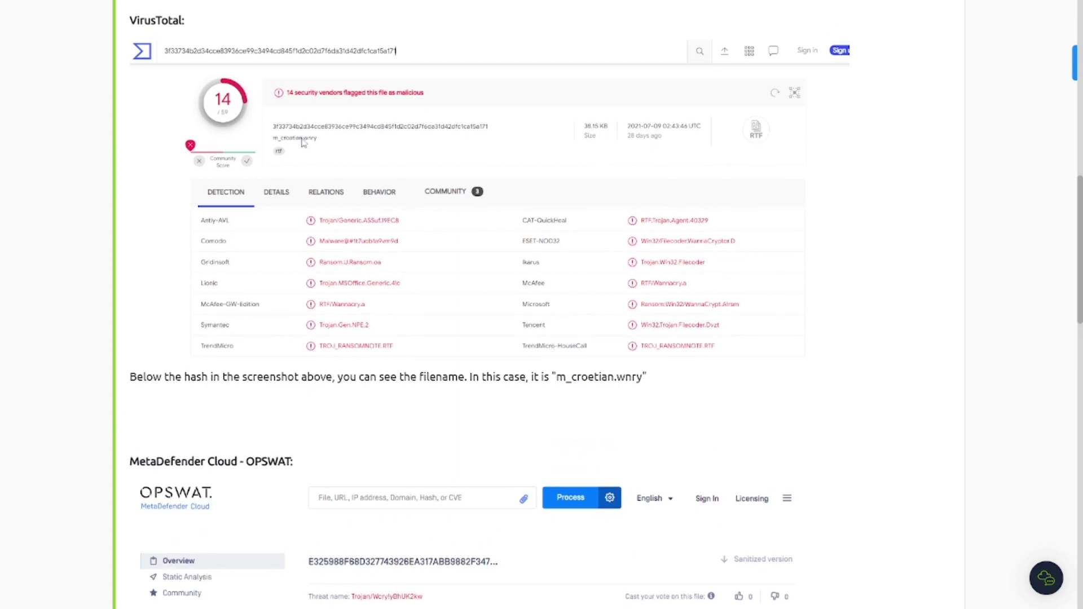
scroll(388, 288, down, 5)
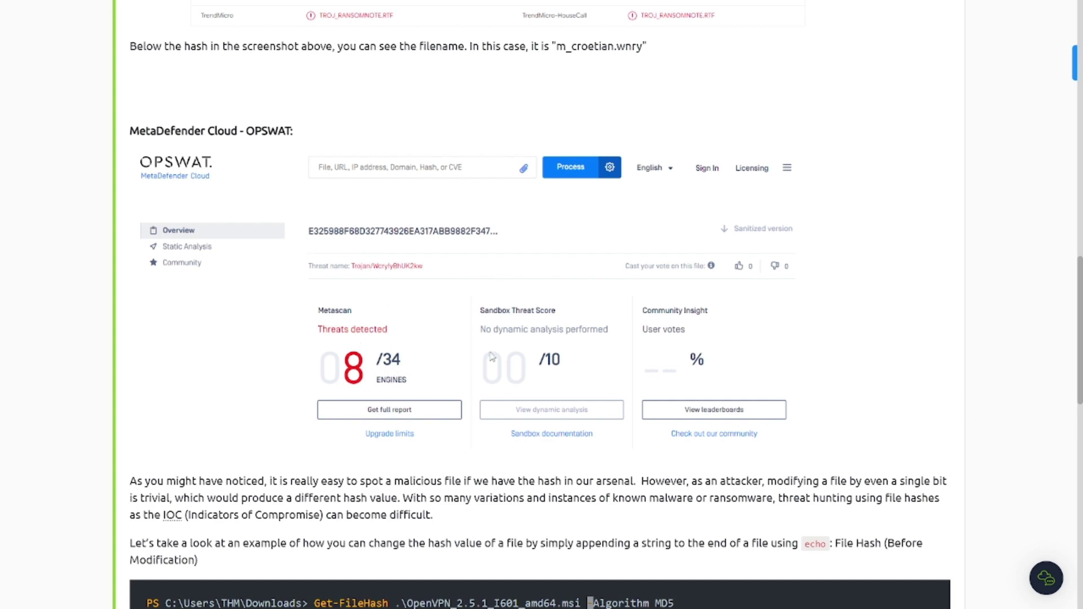
scroll(424, 322, up, 1)
scroll(424, 322, up, 3)
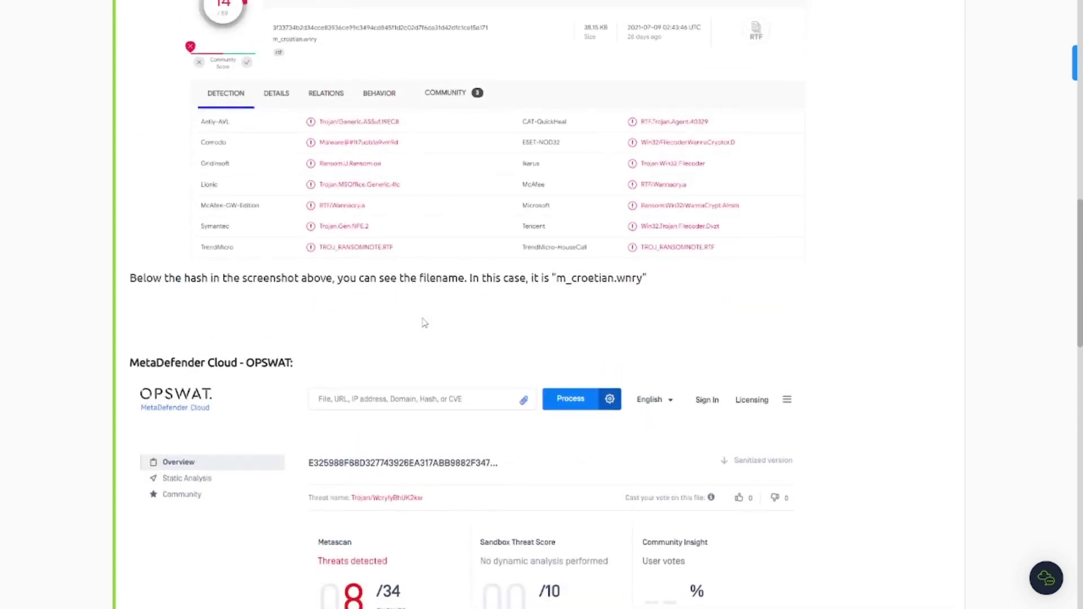
scroll(423, 321, down, 7)
scroll(423, 319, down, 3)
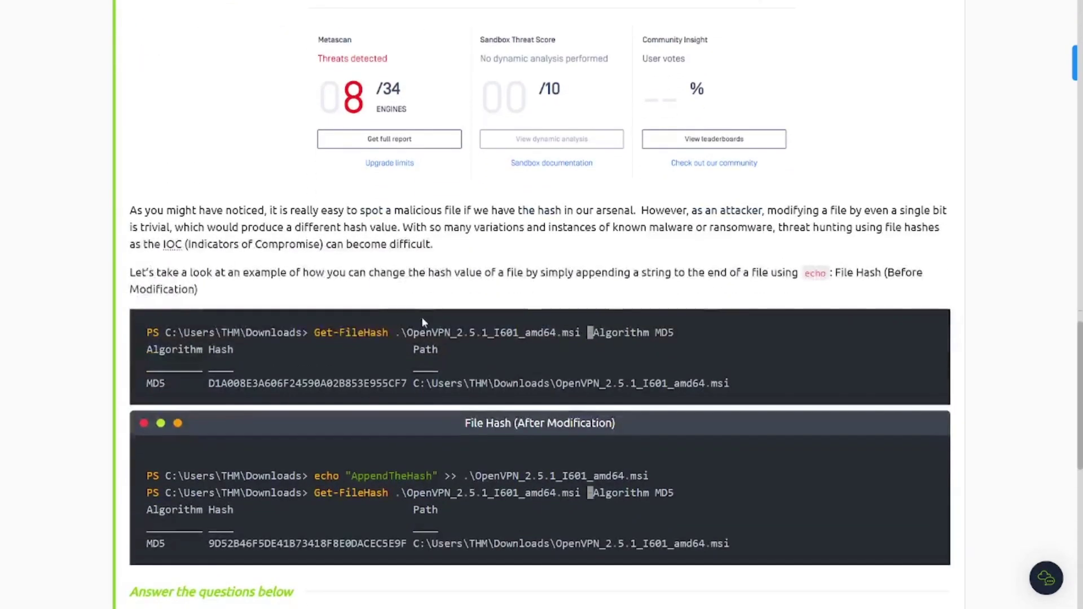
Step: Examine the Get-FileHash example before and after modification, and read the Task 2 question about the sample's filename
scroll(423, 319, up, 1)
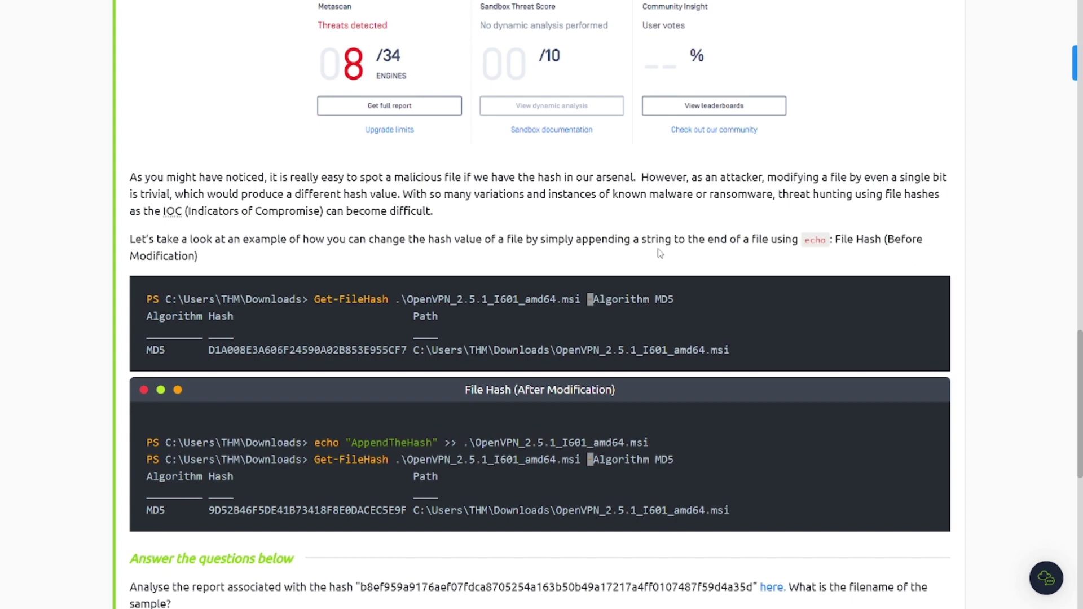
scroll(411, 265, down, 1)
scroll(411, 260, up, 1)
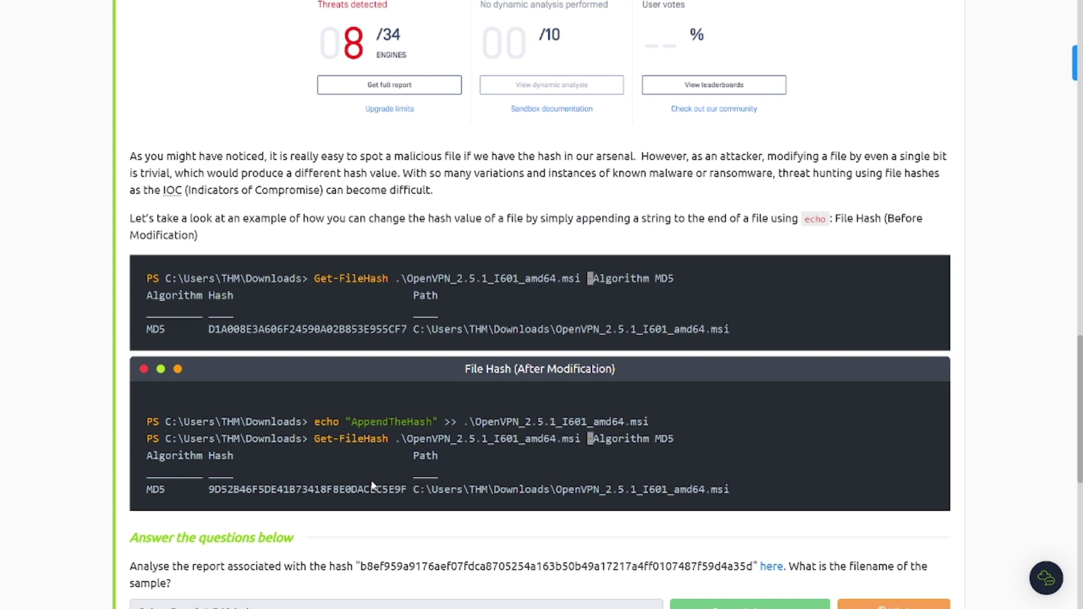
scroll(372, 485, down, 3)
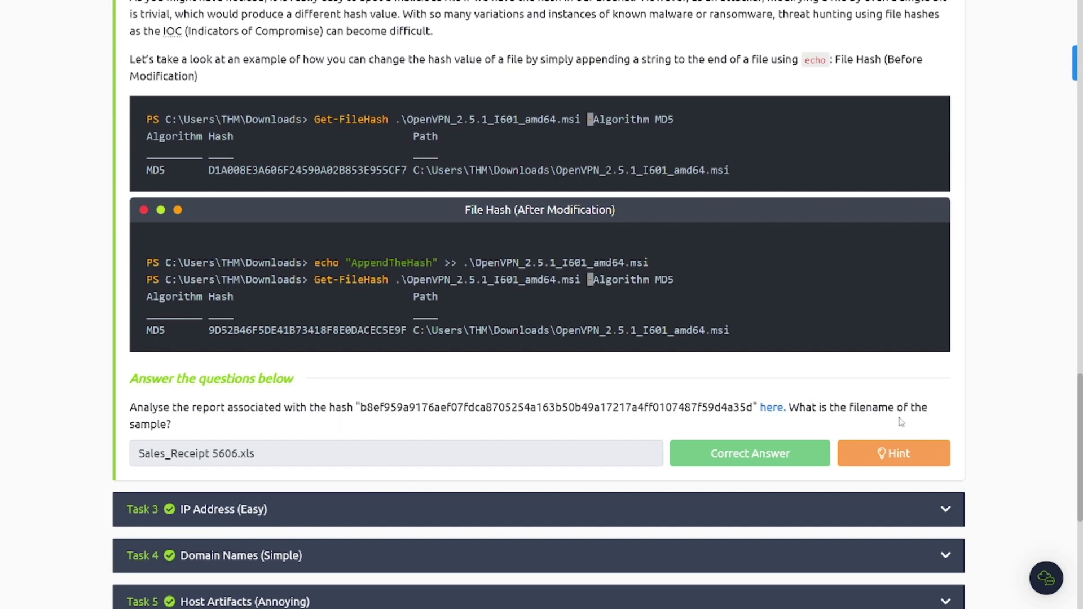
Step: Open the VirusTotal report linked in the Task 2 question and enlarge it to 250% to read the sample's filename
click(767, 412)
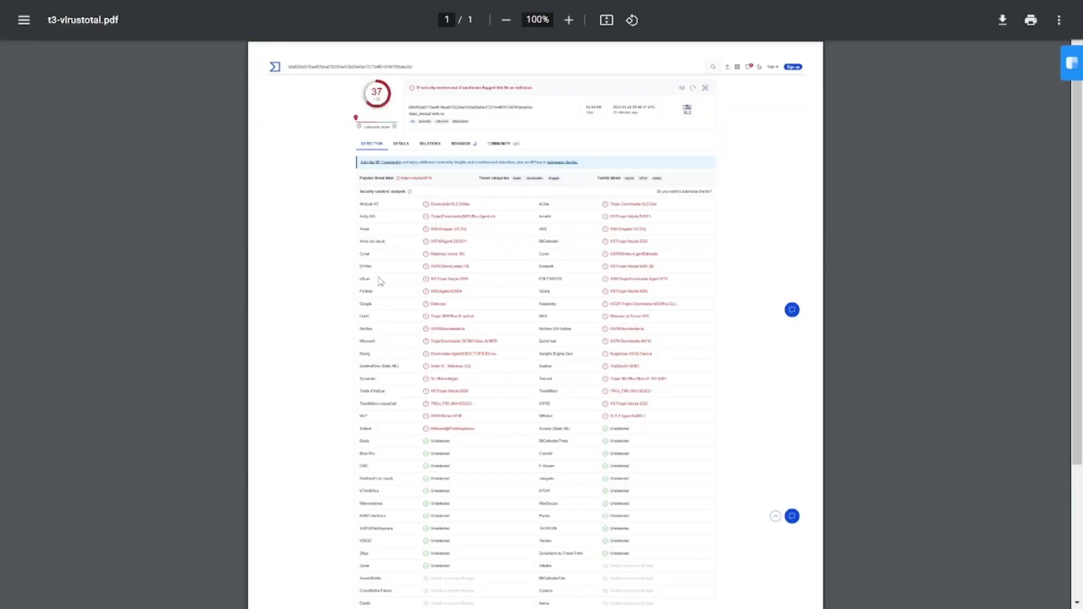
click(570, 21)
click(570, 21)
click(570, 22)
click(570, 22)
click(570, 21)
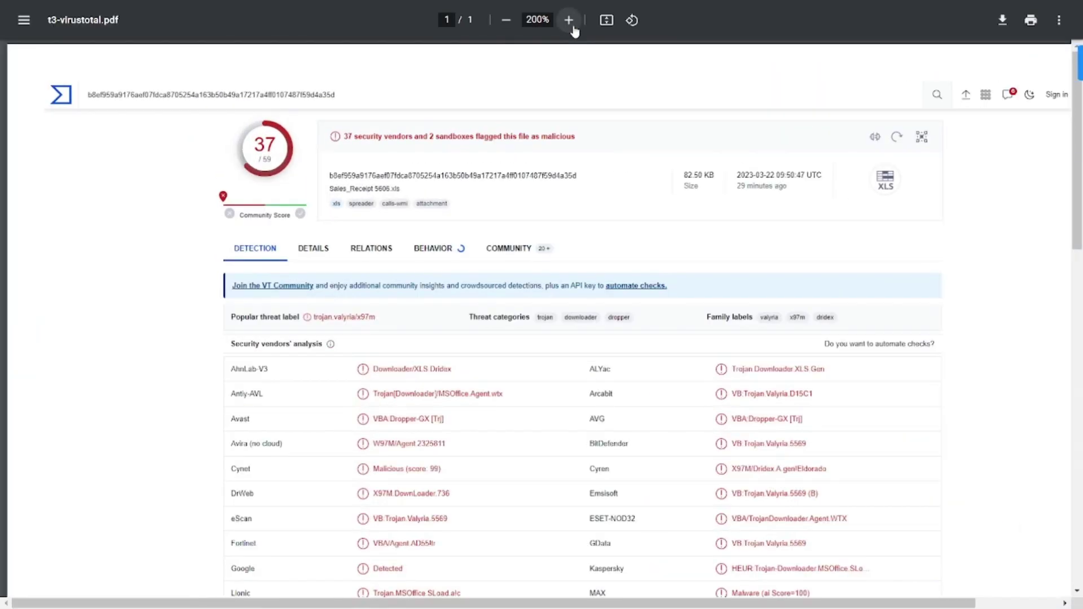
click(572, 26)
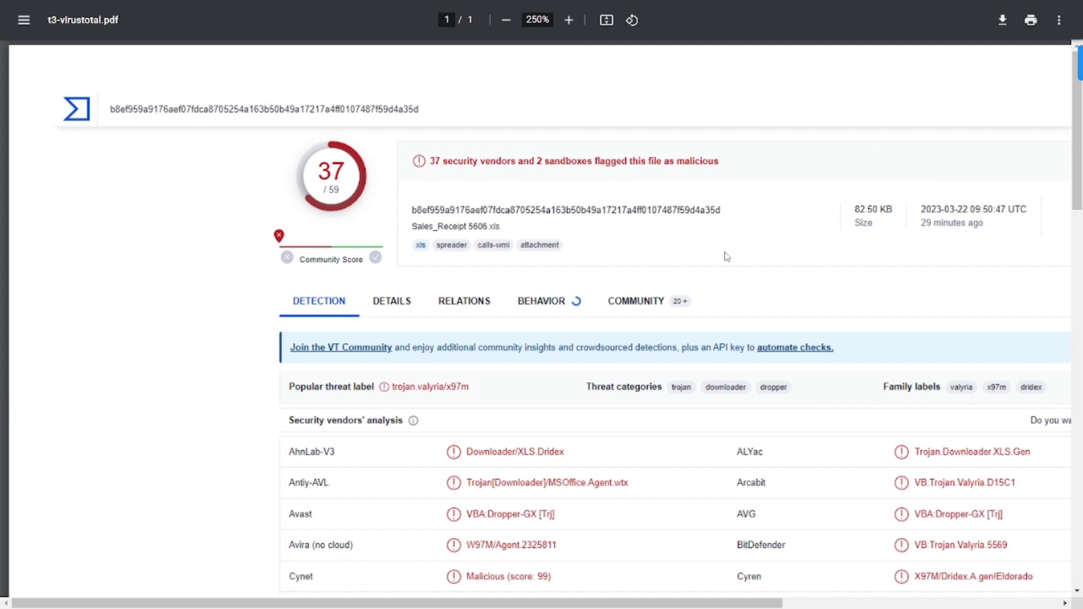
scroll(727, 256, right, 3)
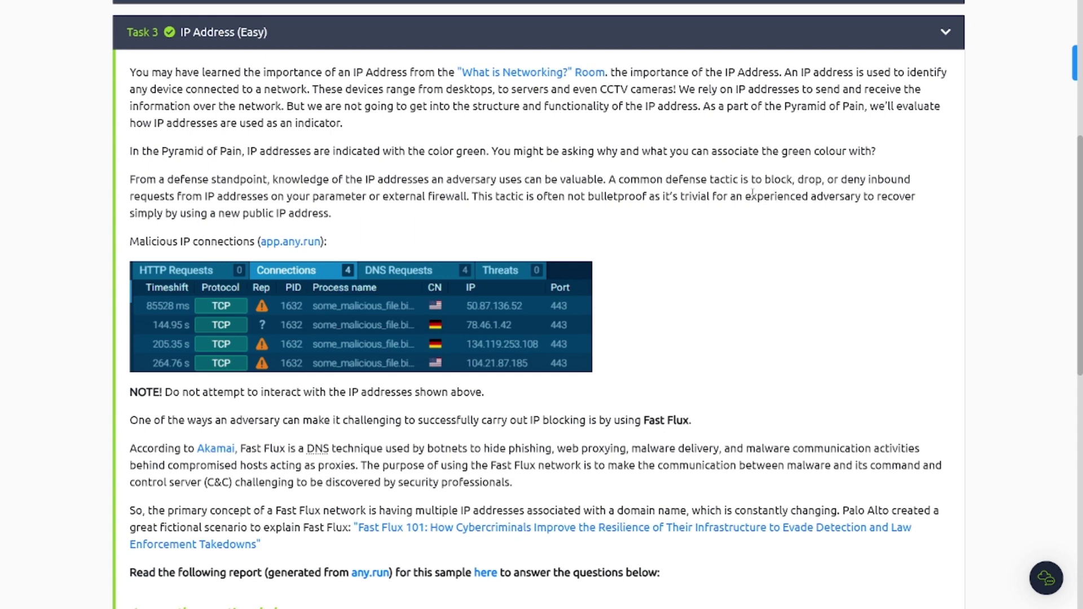
Step: Read Task 3, IP Address (Easy), covering malicious IP connections and Fast Flux, through to its two questions
scroll(383, 193, down, 1)
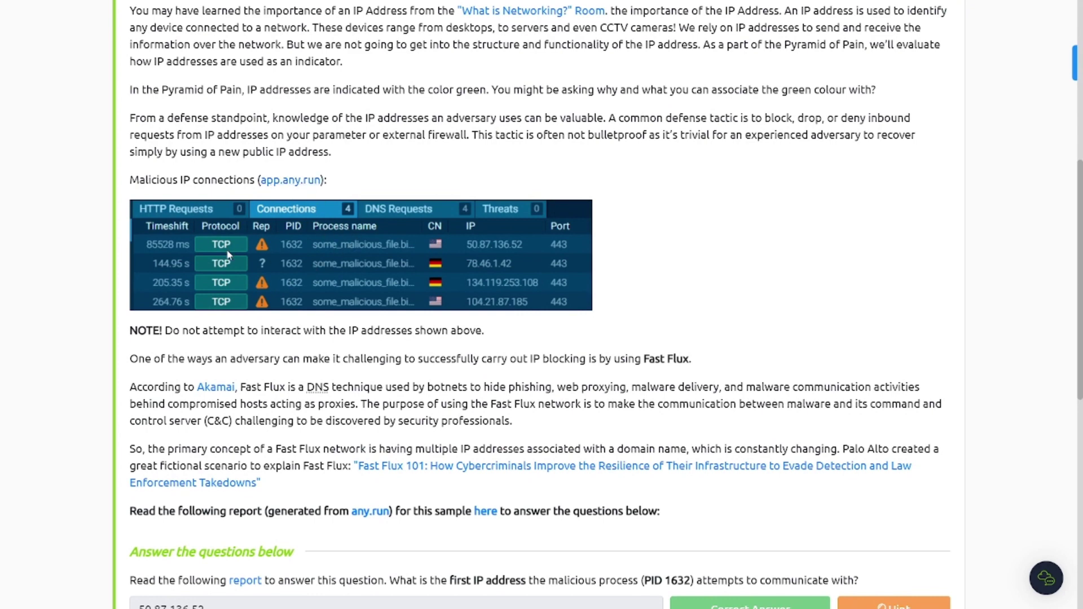
scroll(228, 254, down, 1)
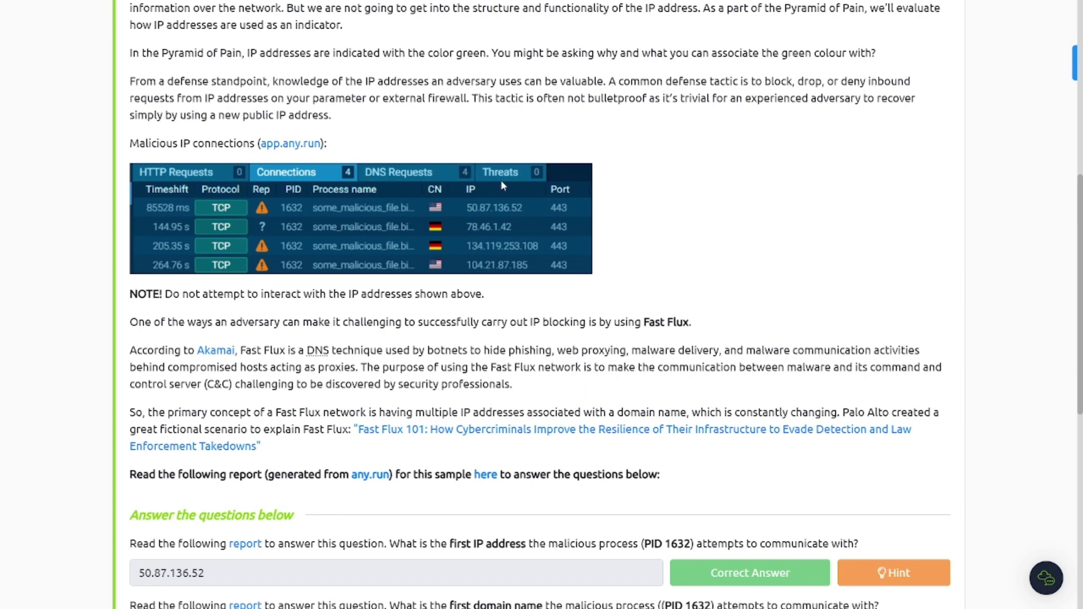
scroll(316, 259, up, 1)
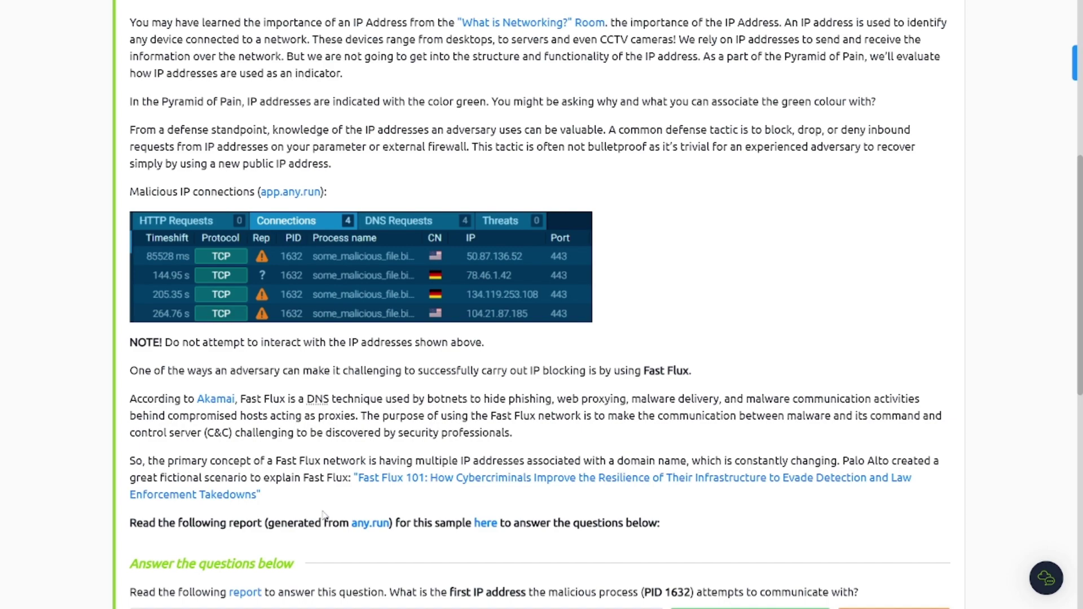
scroll(323, 515, down, 3)
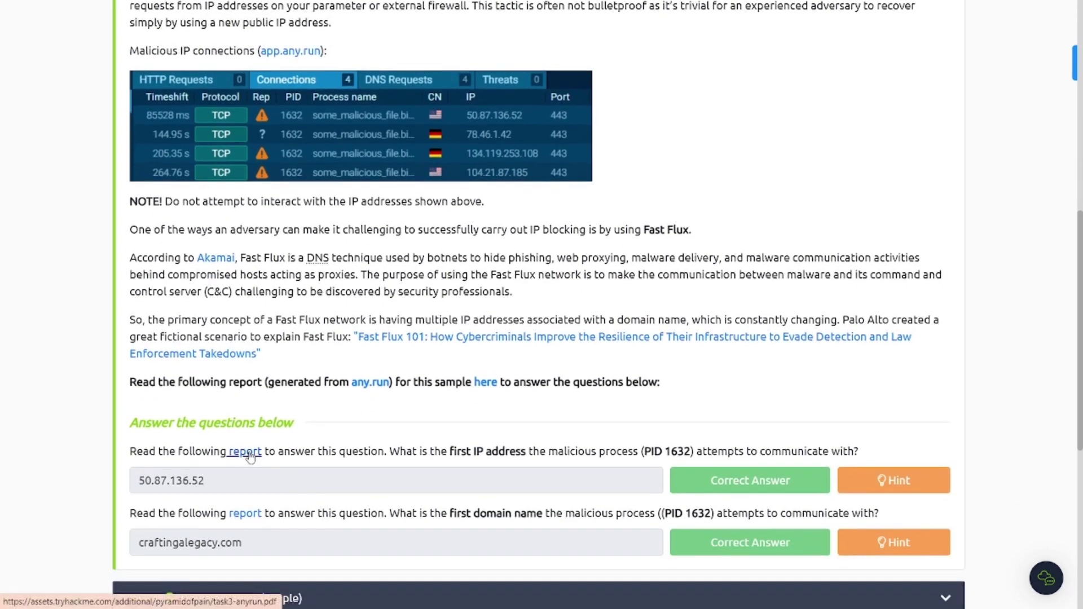
Step: Open the any.run report linked in the first Task 3 question and enlarge it to 200%
click(250, 454)
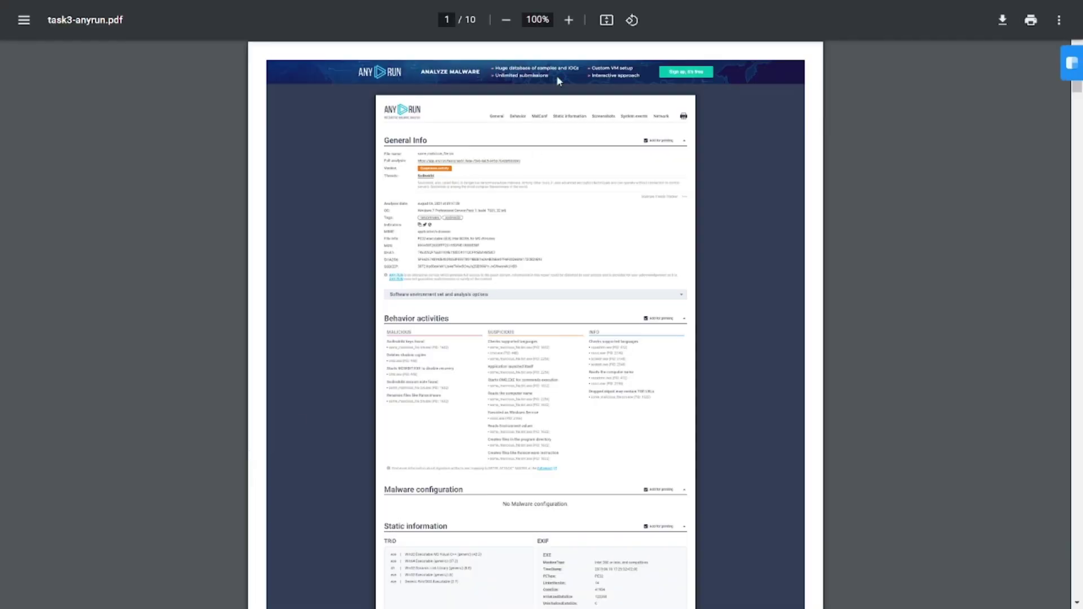
click(568, 21)
click(568, 21)
click(569, 21)
click(569, 20)
click(569, 20)
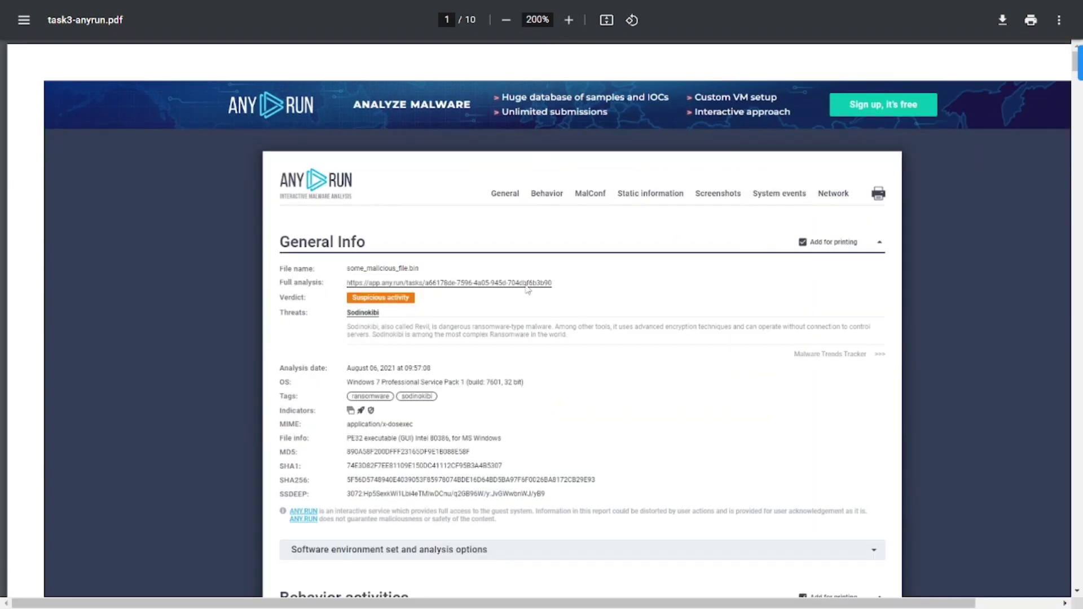
Step: Examine the General Info and Behavior activities sections of the any.run report
scroll(528, 289, down, 3)
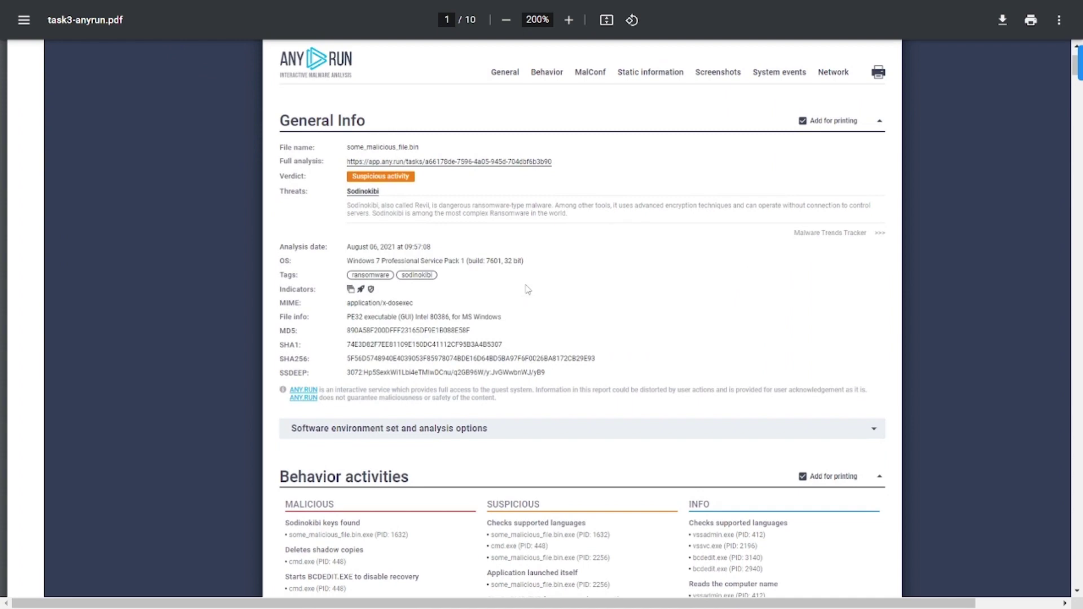
scroll(527, 289, down, 2)
scroll(528, 289, down, 10)
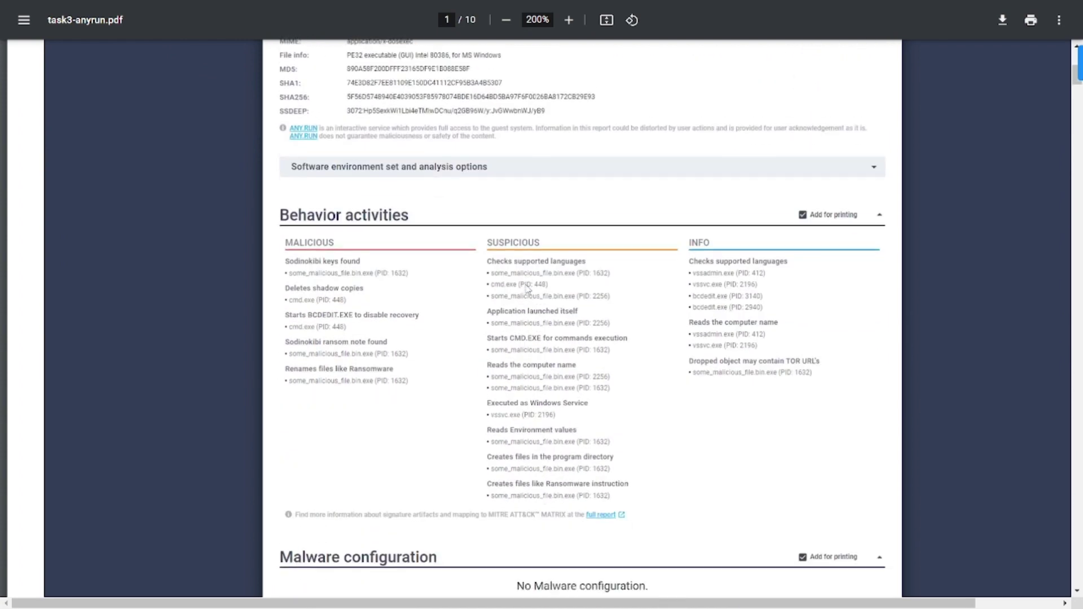
scroll(527, 289, up, 14)
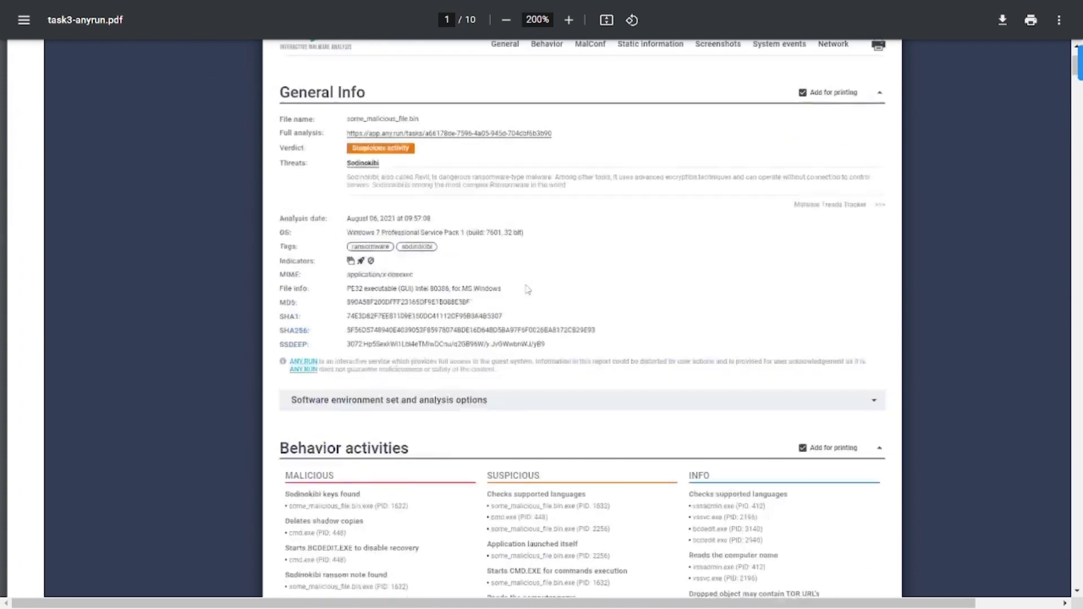
scroll(527, 289, down, 3)
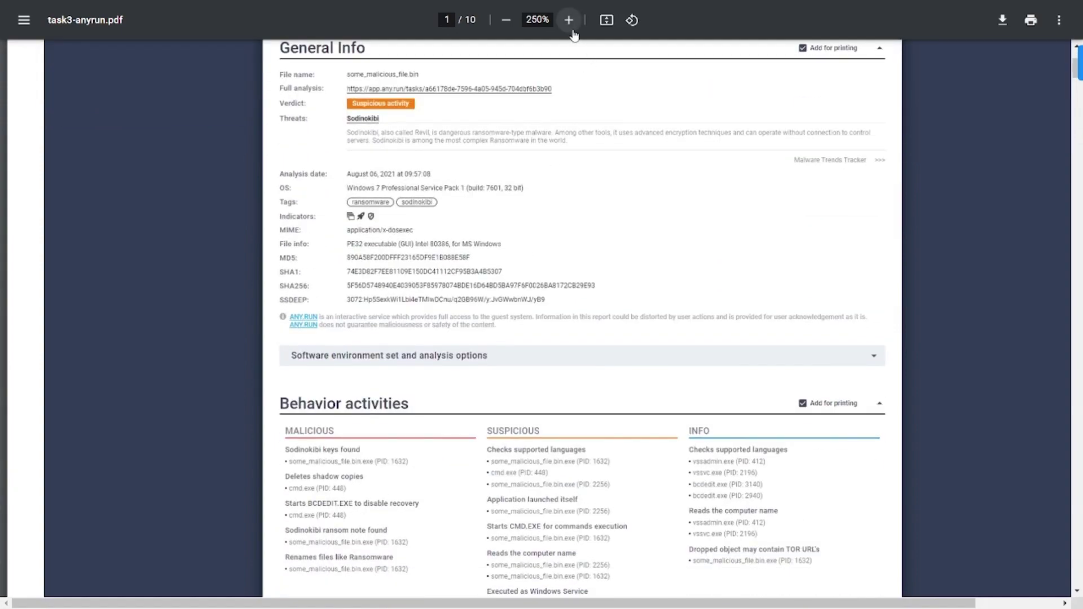
click(569, 20)
click(569, 20)
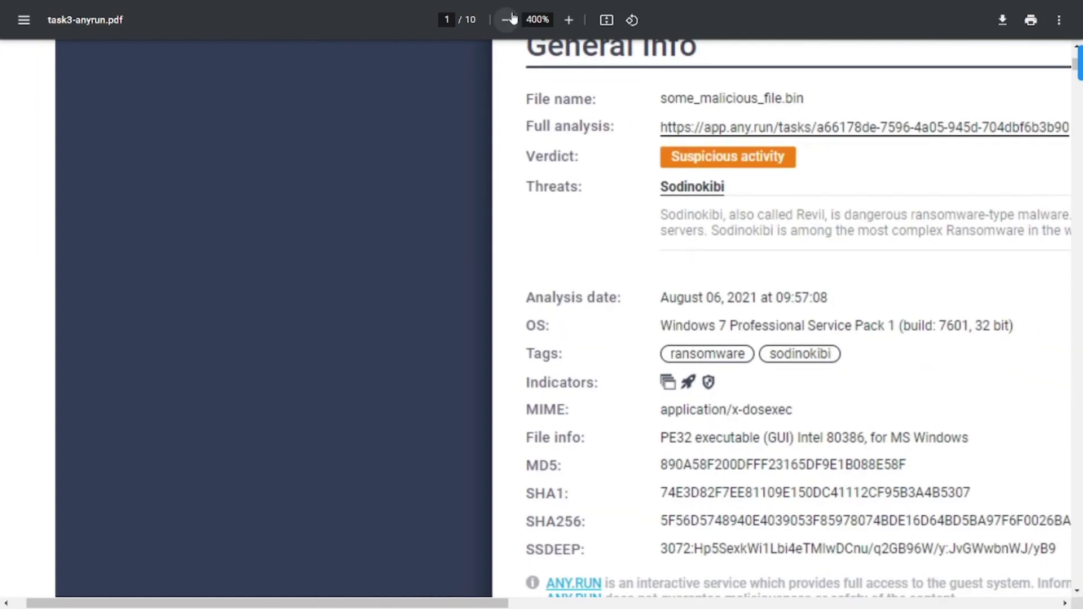
click(506, 20)
click(506, 20)
click(507, 20)
Step: Look through the any.run report's processes, registry modification events and dropped files for activity of PID 1632
scroll(508, 370, down, 12)
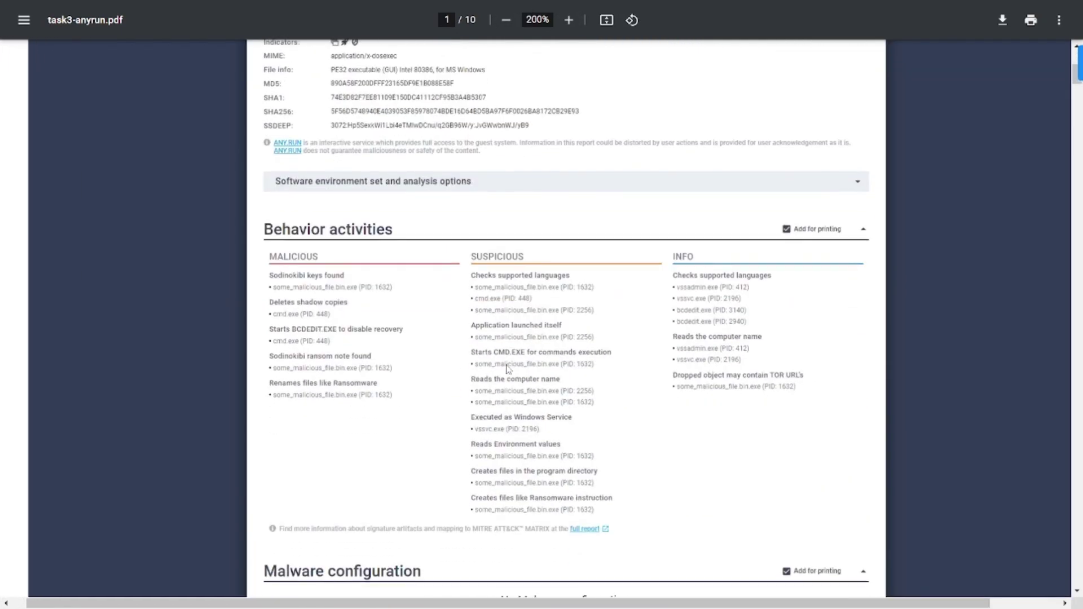
scroll(508, 370, down, 20)
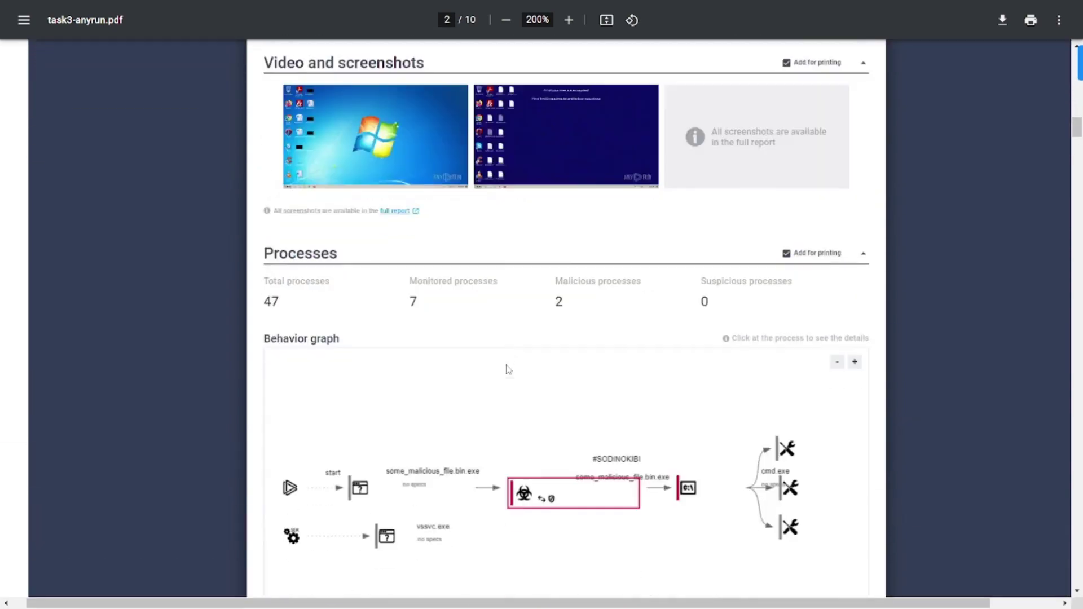
scroll(507, 370, down, 20)
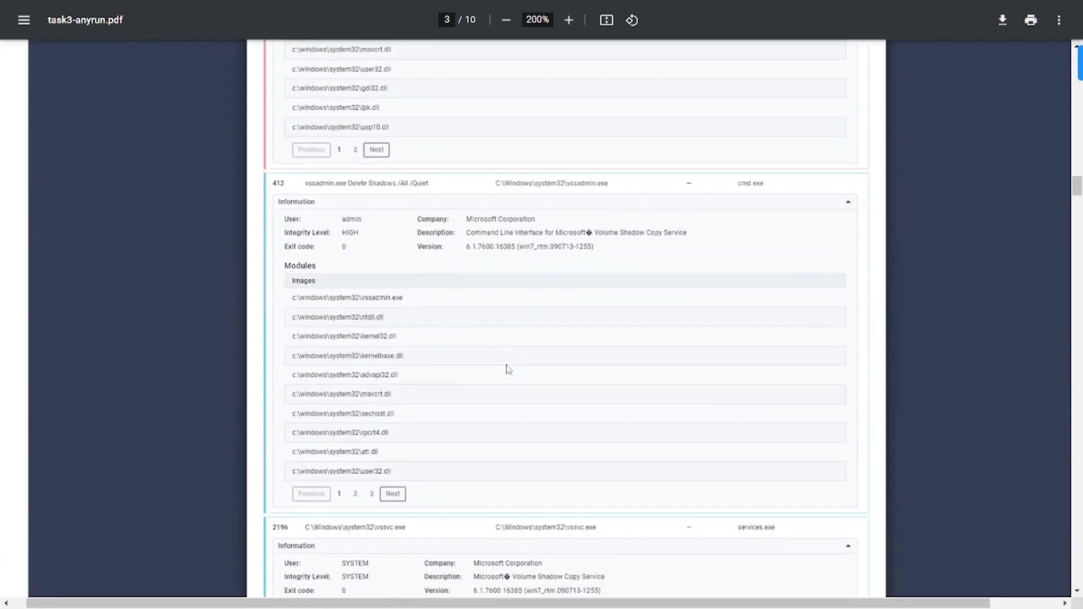
scroll(508, 370, down, 10)
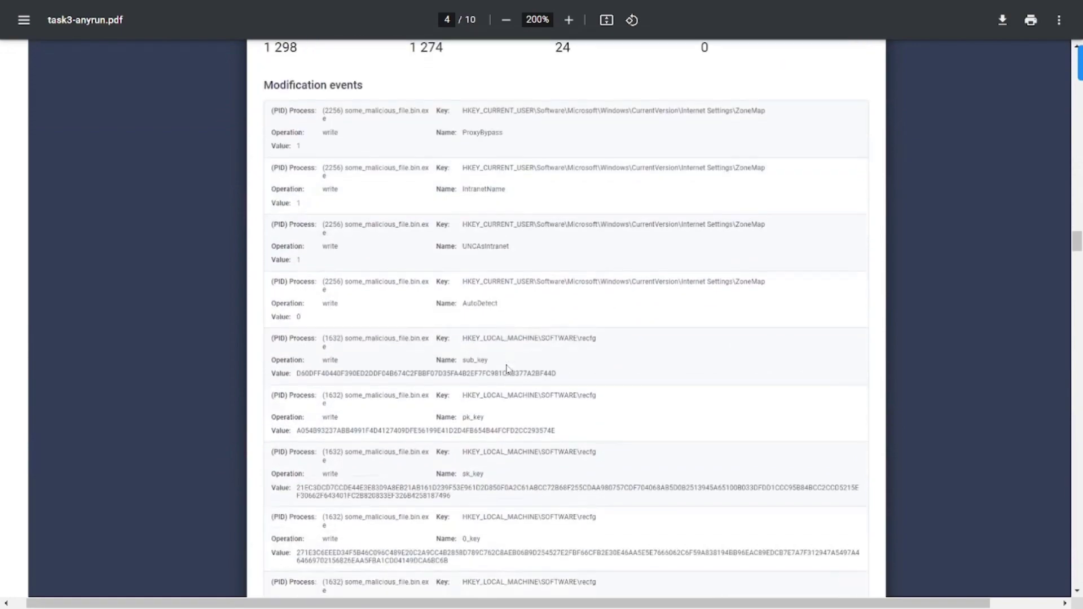
scroll(507, 370, up, 3)
scroll(508, 371, down, 15)
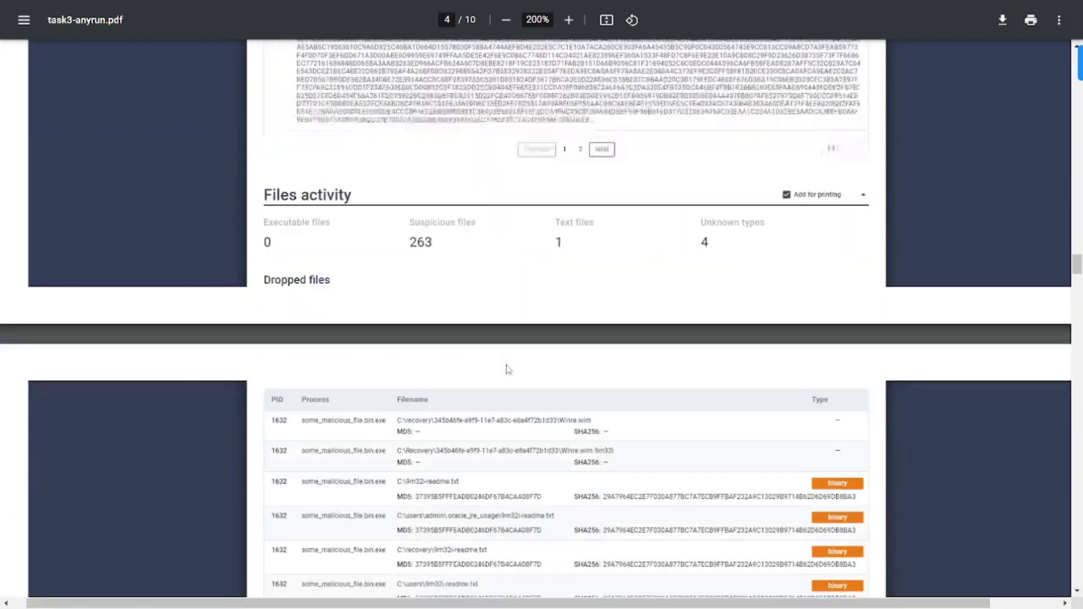
scroll(508, 370, down, 12)
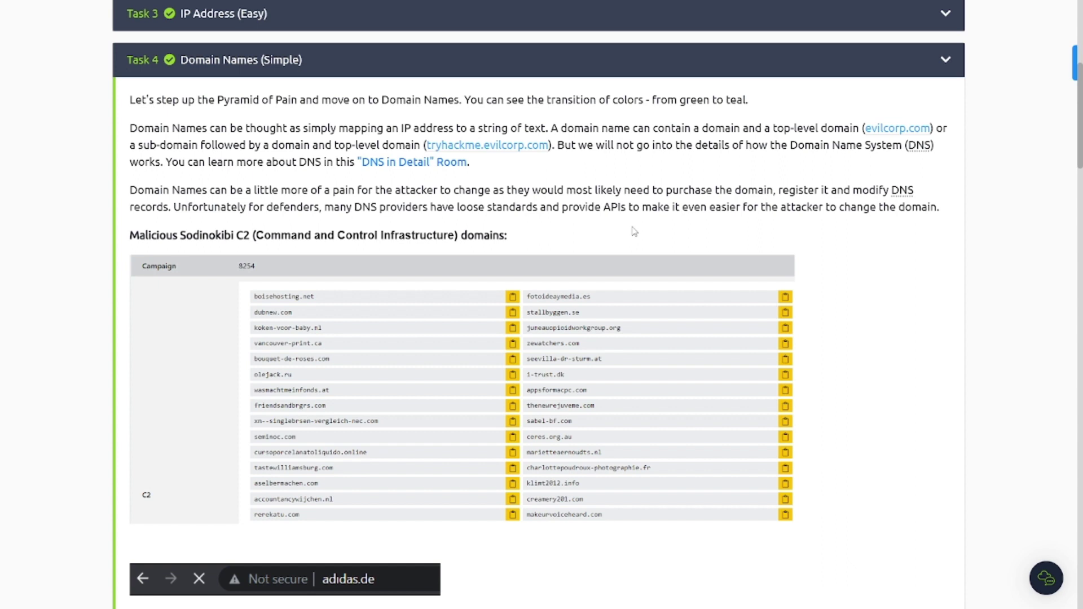
Step: Read Task 4, Domain Names (Simple), covering the malicious Sodinokibi C2 domains and the adidas.de Punycode attack example
scroll(634, 231, down, 3)
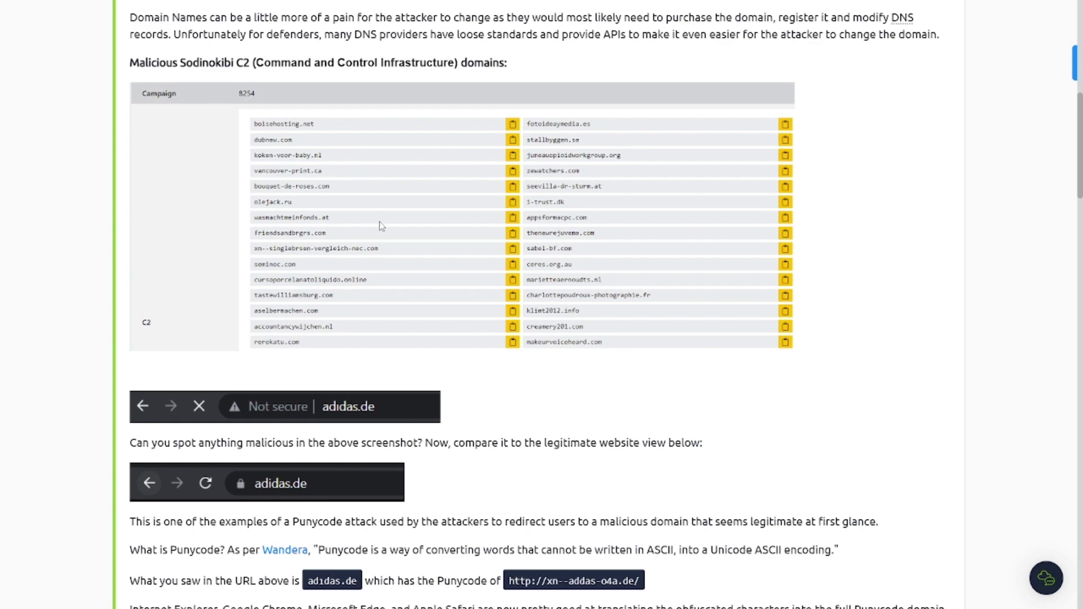
scroll(382, 226, down, 4)
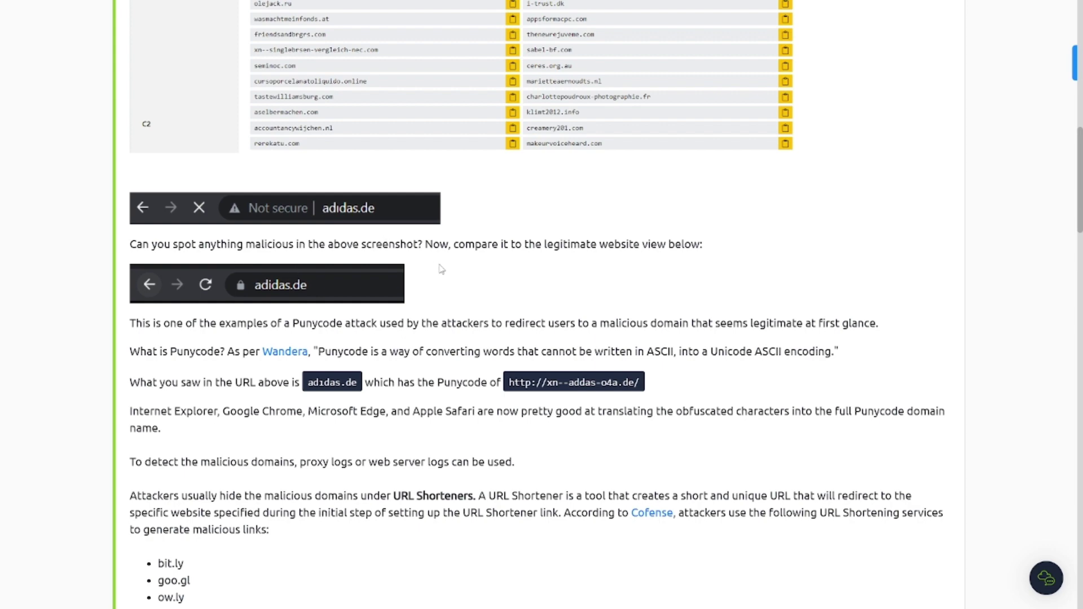
scroll(441, 269, down, 2)
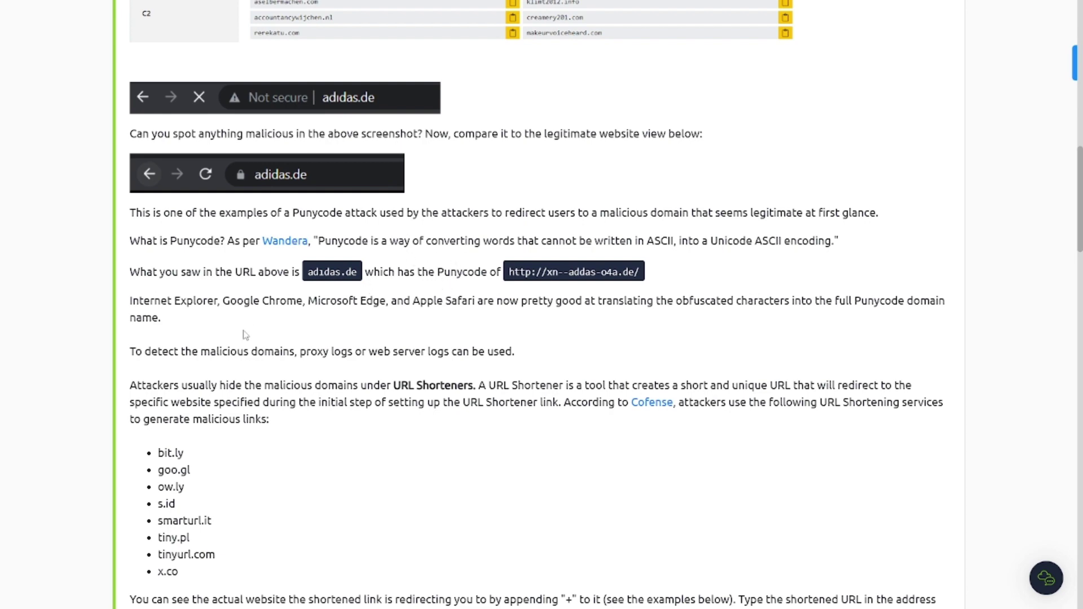
scroll(246, 336, down, 1)
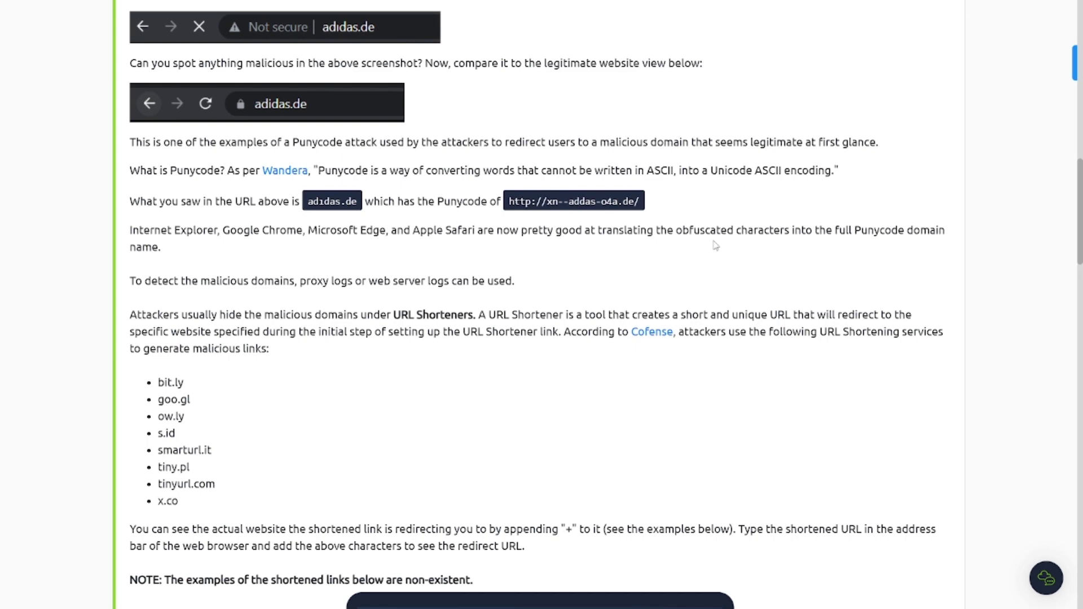
Step: Read the Task 4 section on URL shorteners and previewing a shortened link's redirect by appending "+" to it
scroll(356, 303, down, 2)
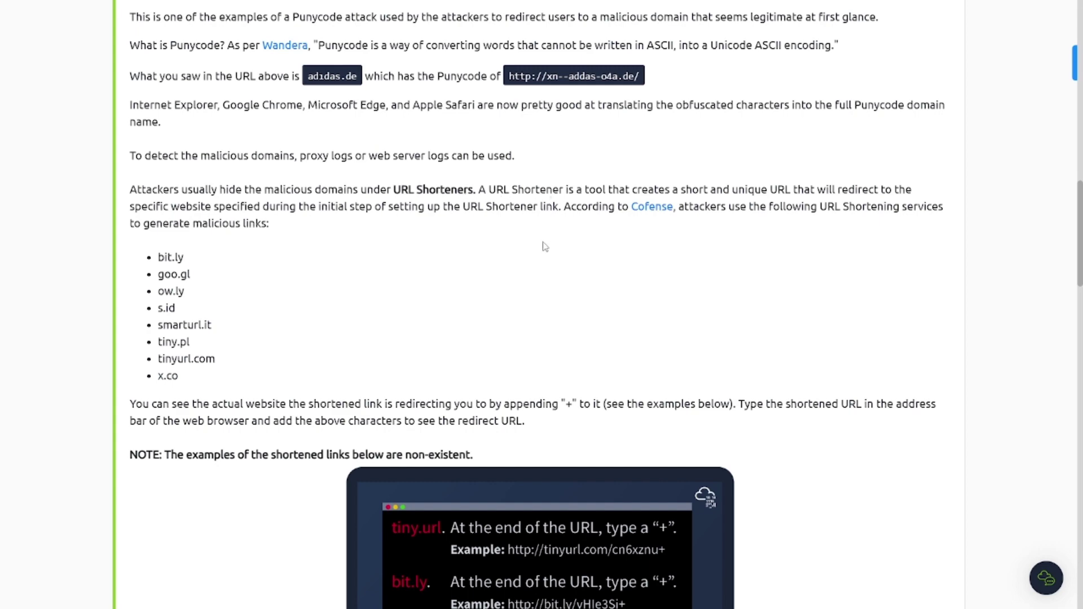
scroll(545, 247, down, 1)
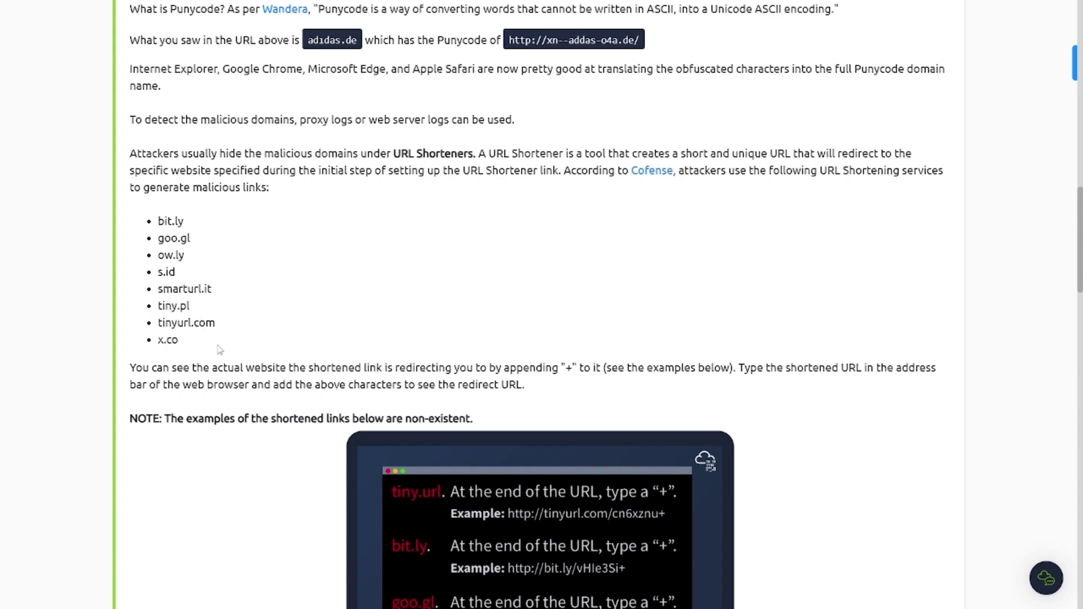
scroll(229, 373, down, 3)
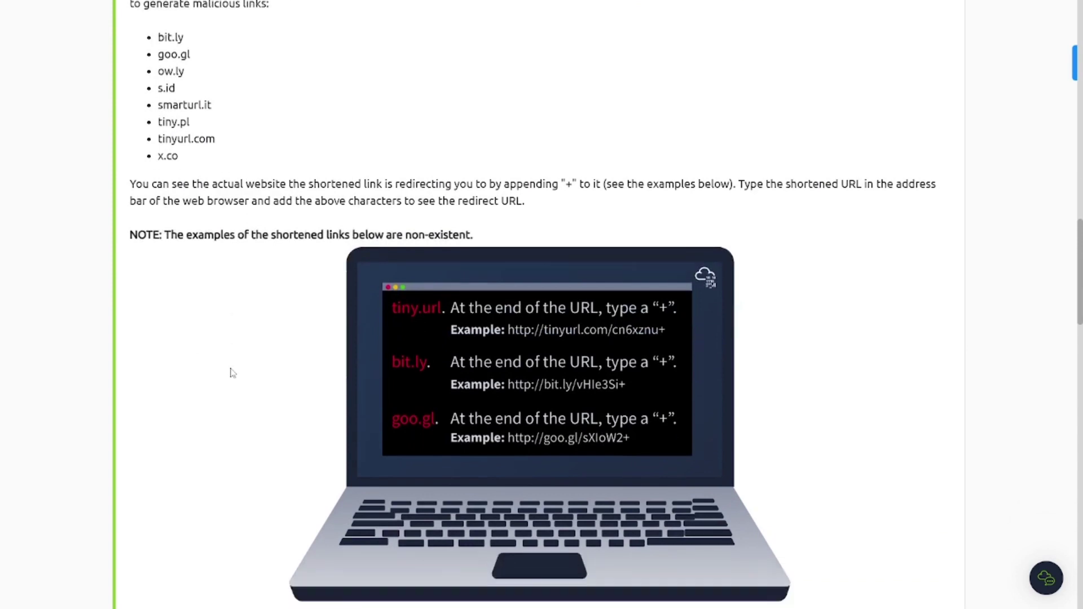
scroll(232, 372, down, 1)
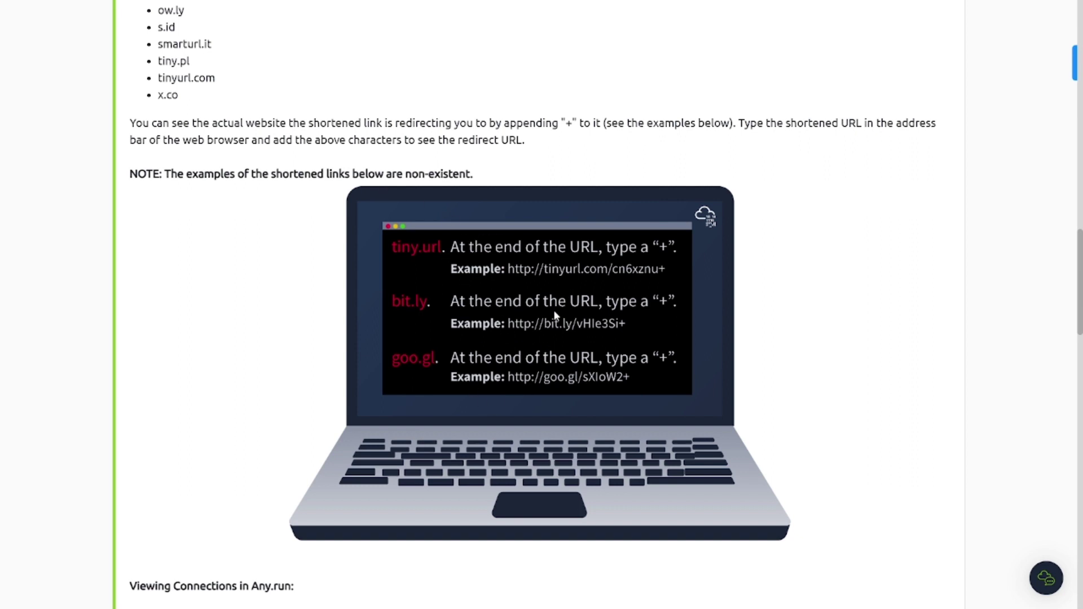
scroll(298, 300, up, 2)
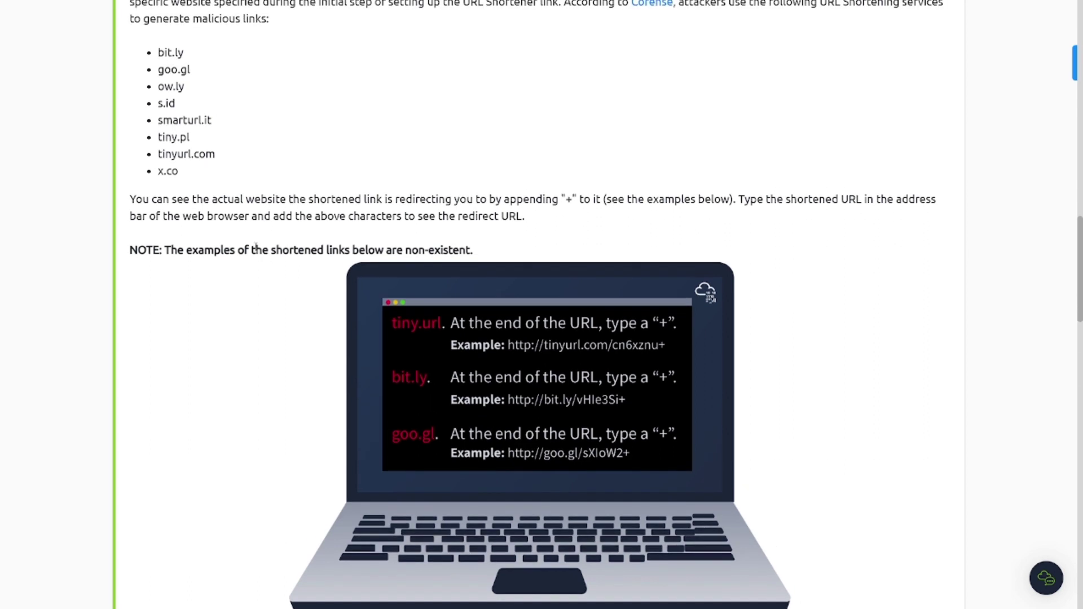
scroll(257, 248, up, 1)
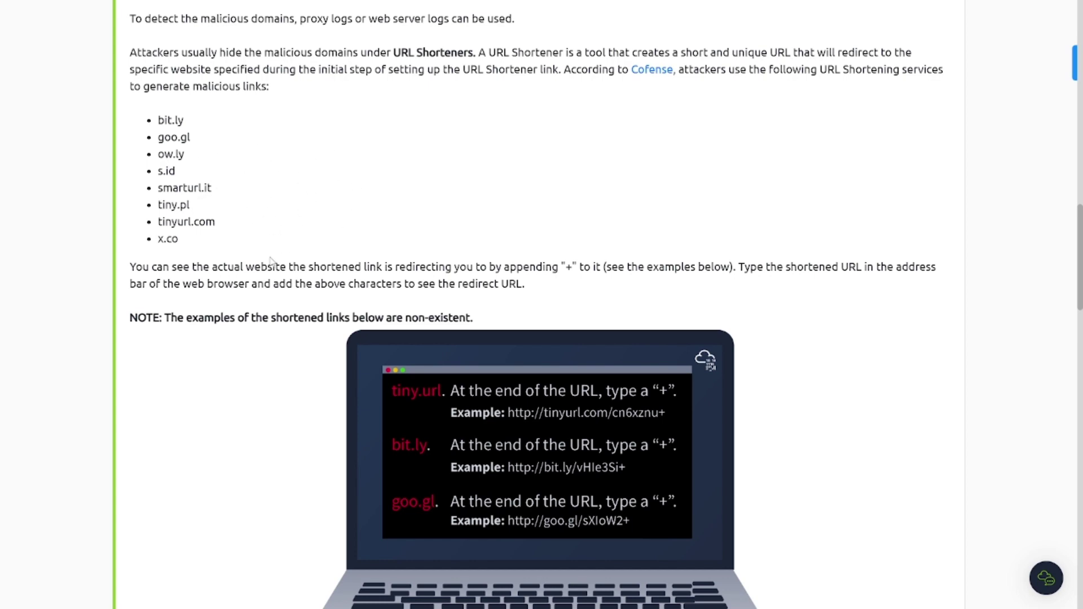
Step: Read the Viewing Connections in Any.run section, covering HTTP requests, connections and DNS requests
scroll(269, 345, down, 5)
scroll(269, 345, down, 5)
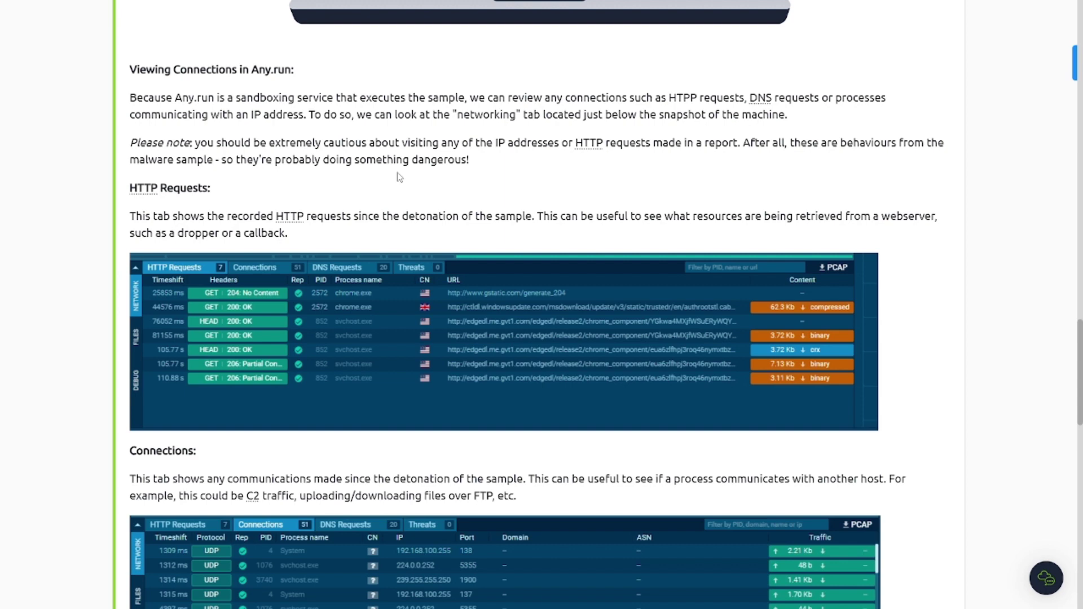
scroll(400, 177, down, 2)
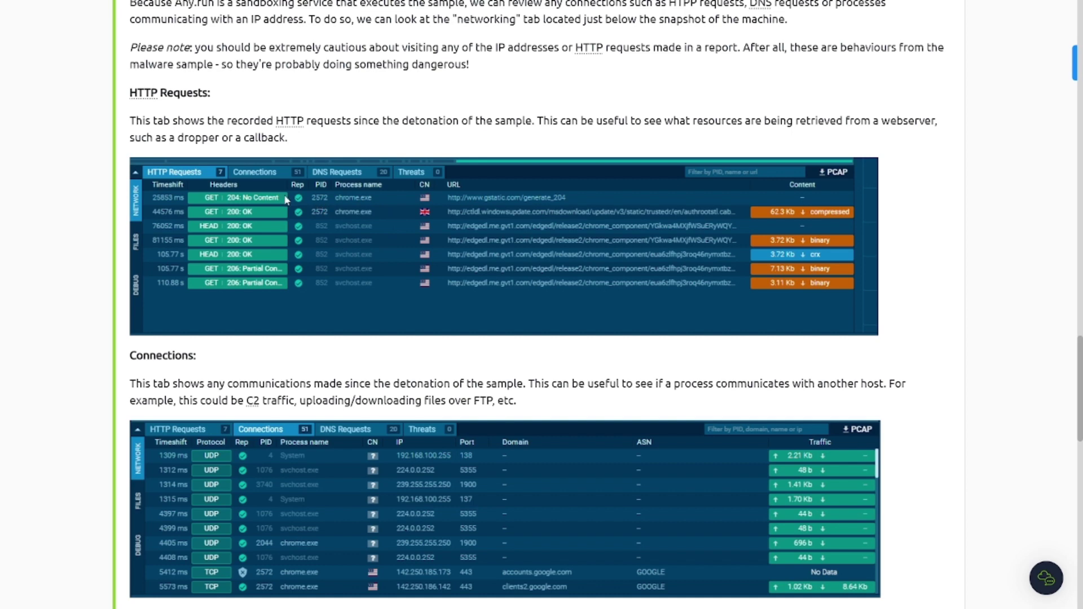
scroll(301, 316, down, 5)
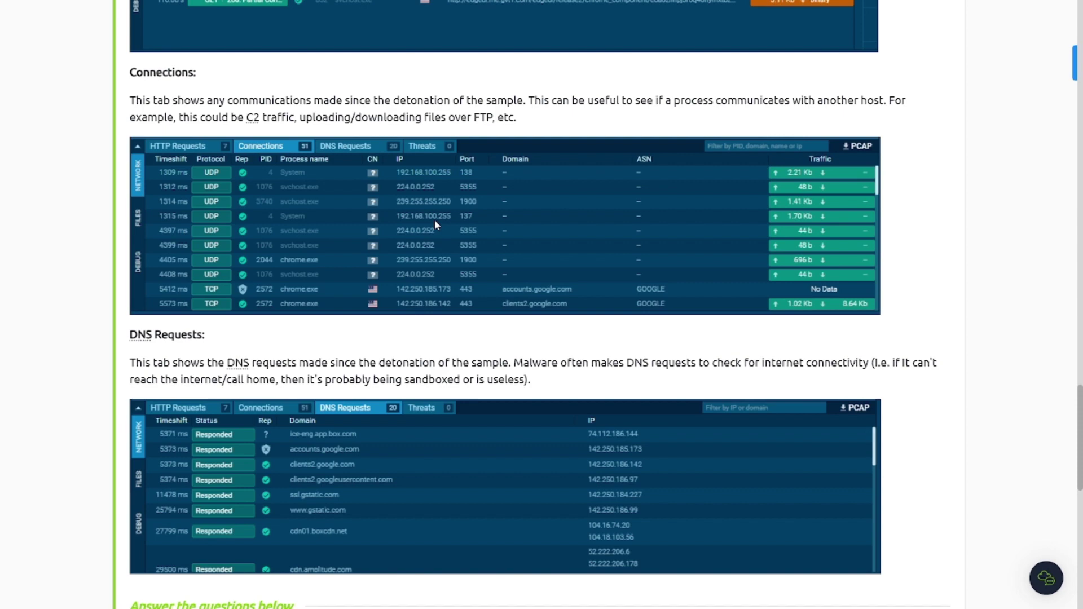
scroll(434, 220, down, 3)
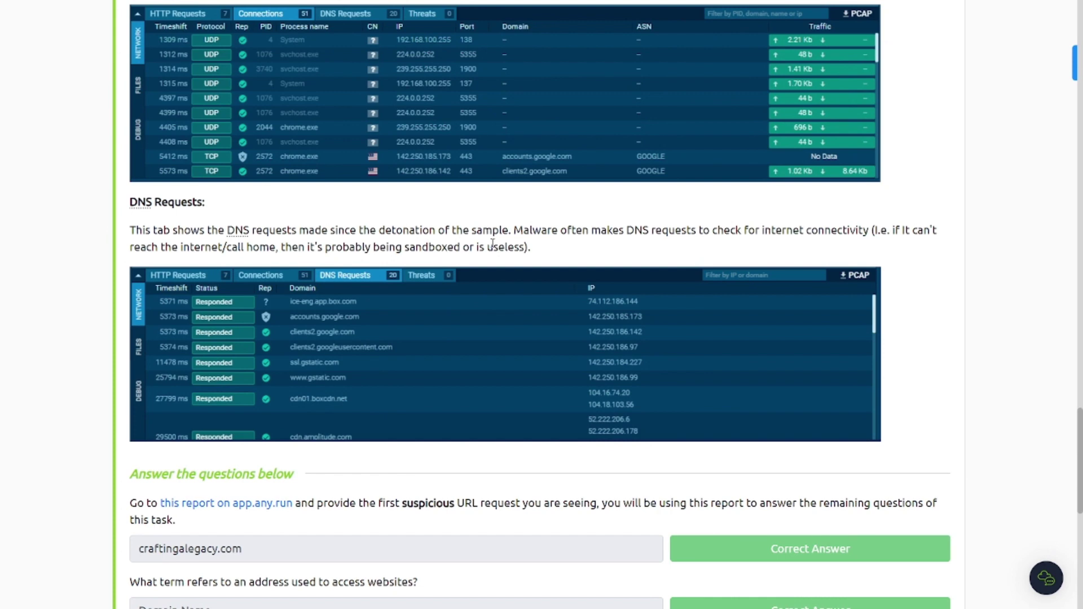
scroll(493, 242, up, 1)
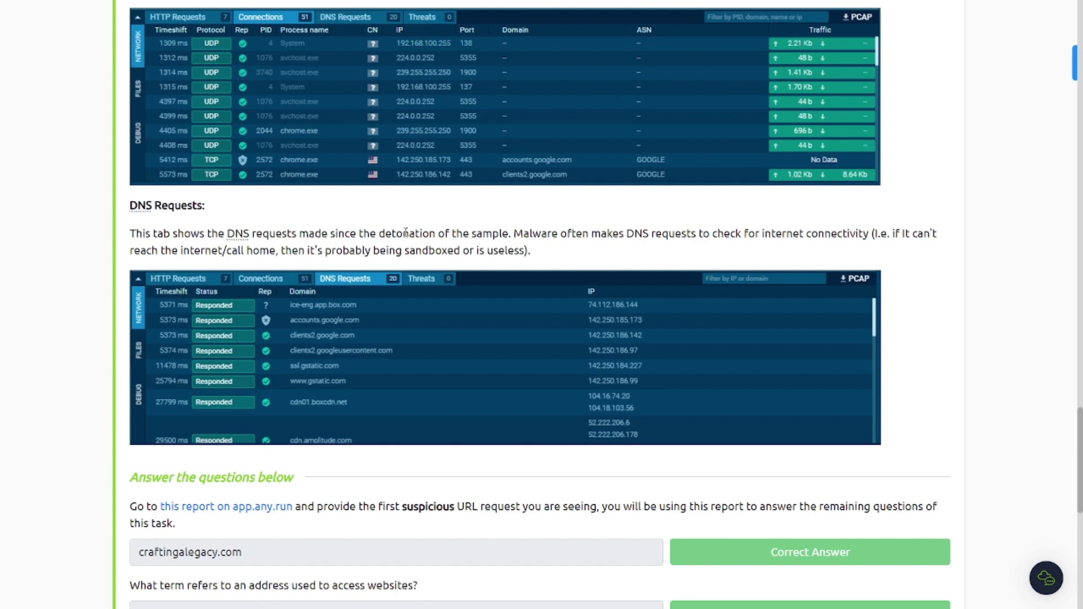
scroll(406, 233, up, 1)
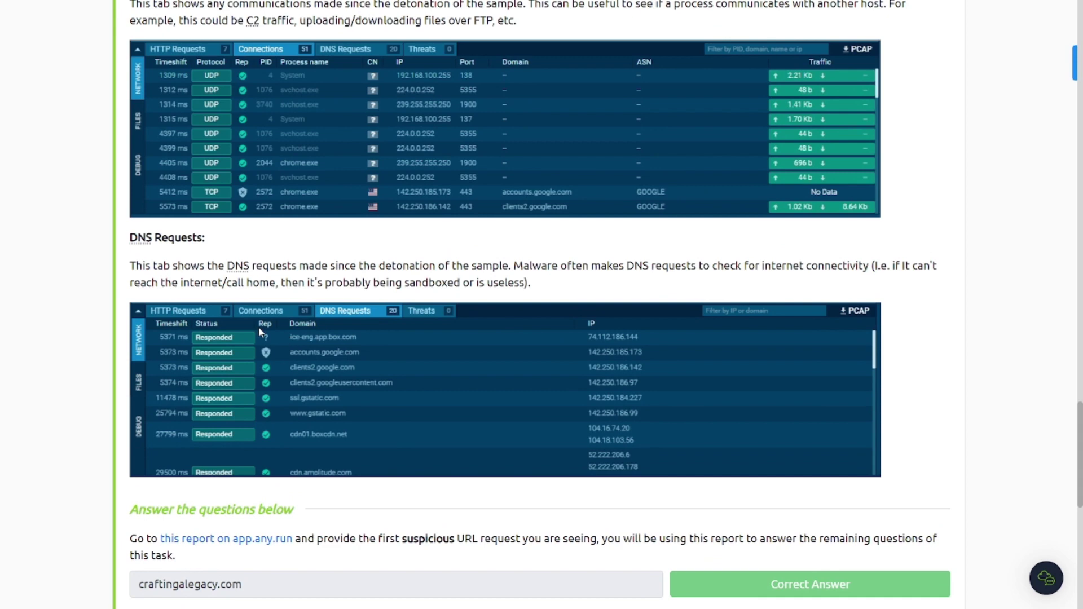
scroll(259, 328, up, 1)
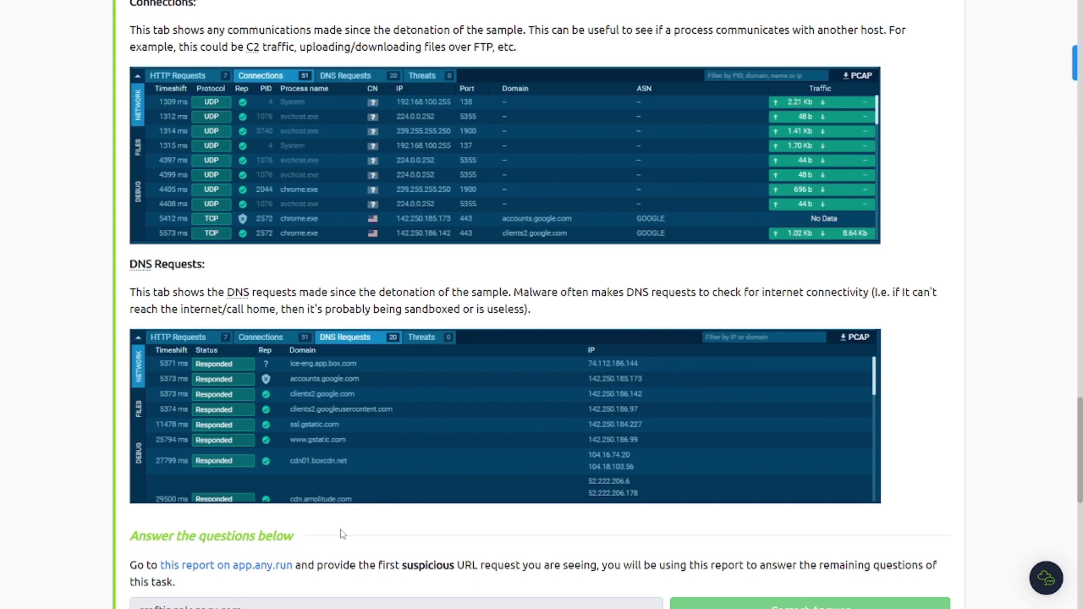
Step: Check the connections listed in the Task 4 app.any.run report for the first suspicious domain and return to the room
scroll(343, 535, down, 5)
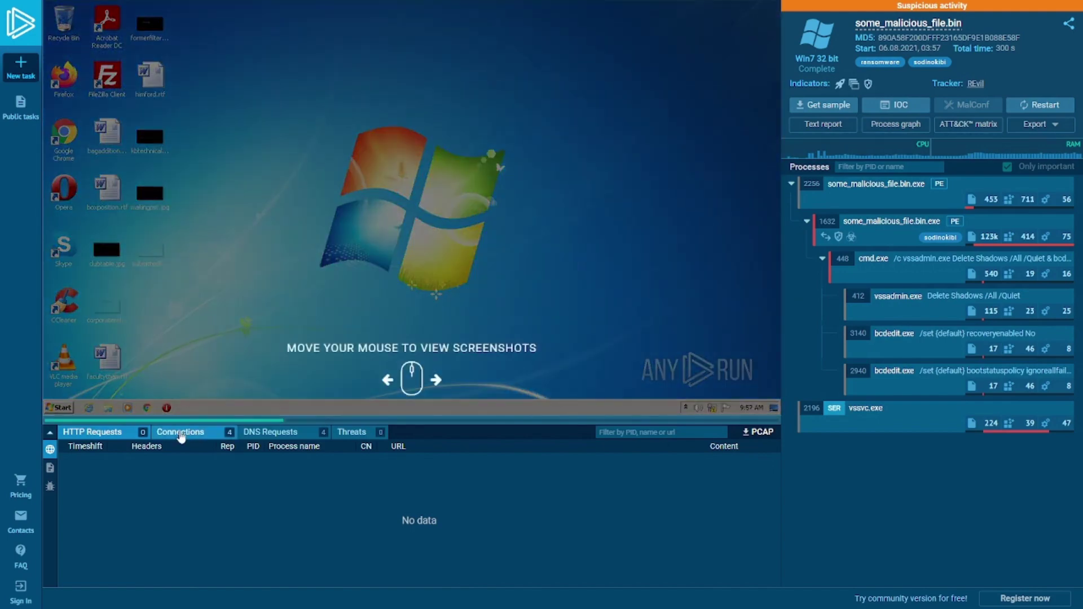
click(181, 435)
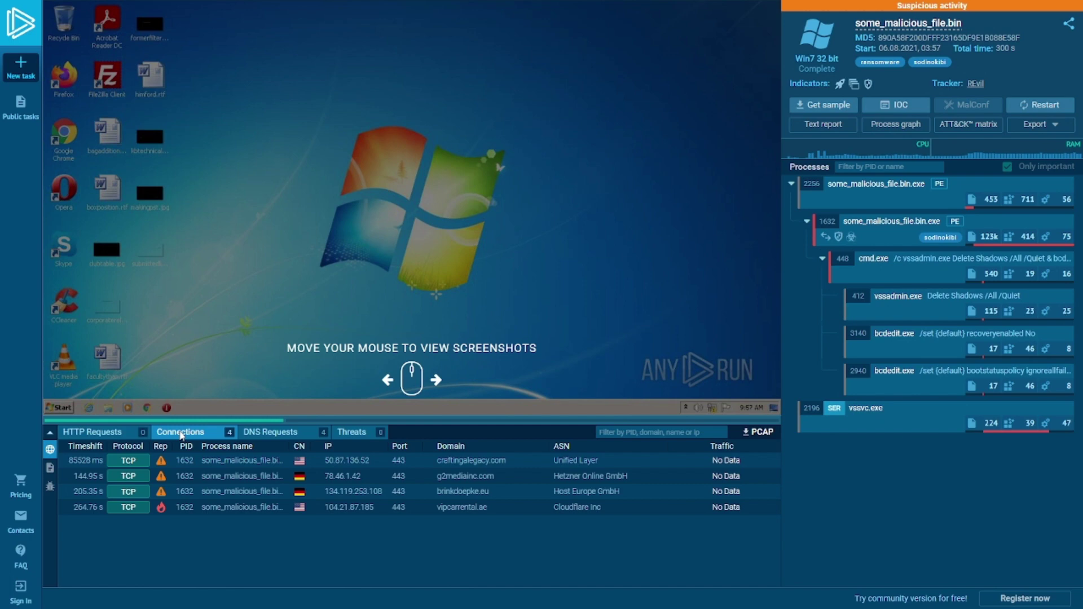
mouse_move(452, 466)
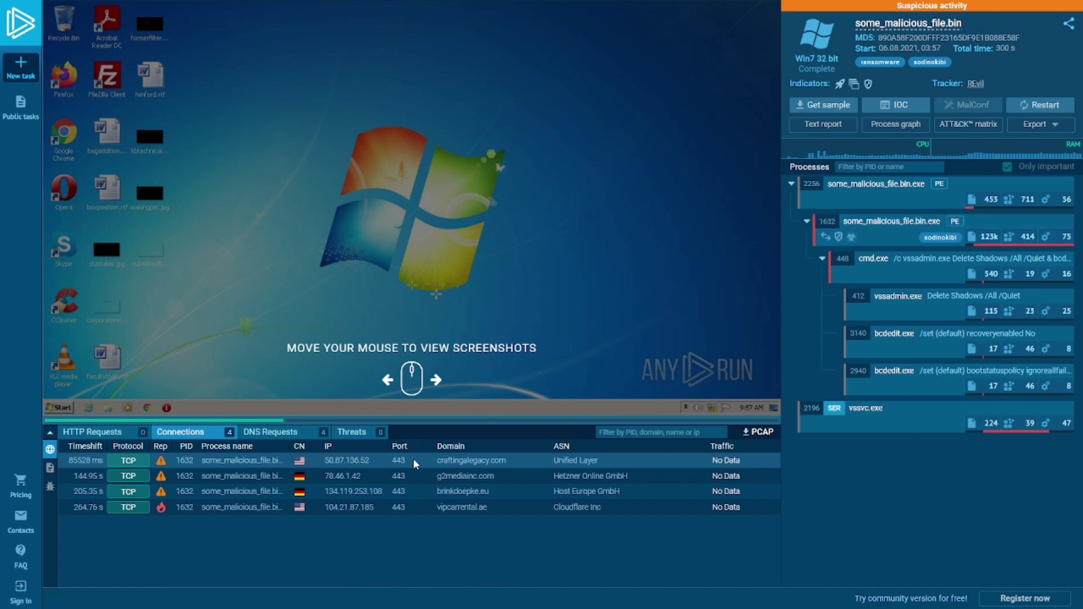
key(ctrl+Tab)
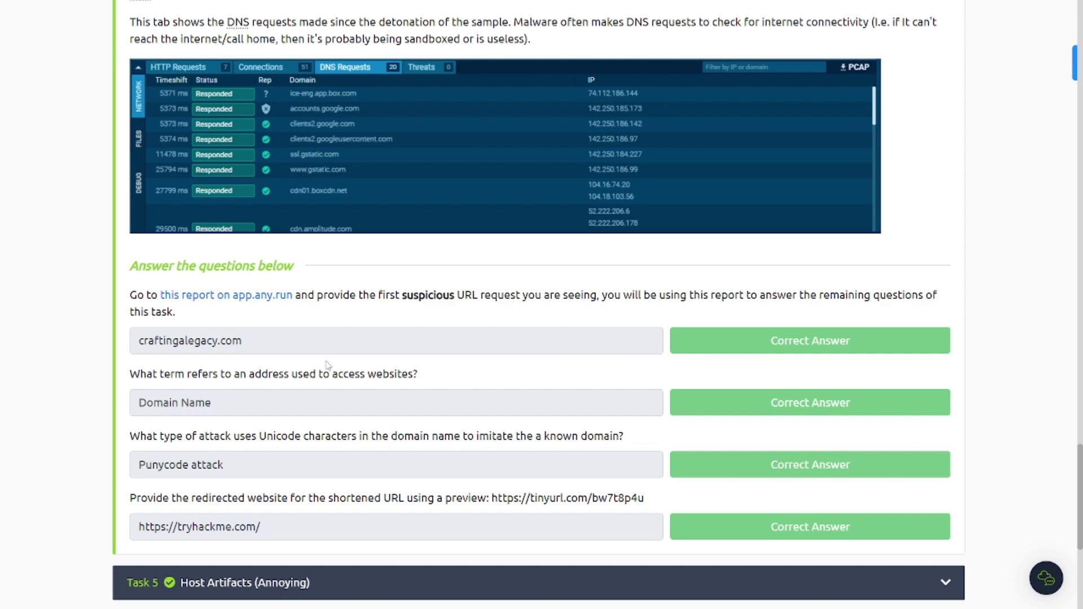
Step: Review the Task 4 questions on website addresses, the Unicode domain imitation attack and the shortened URL
scroll(325, 238, up, 10)
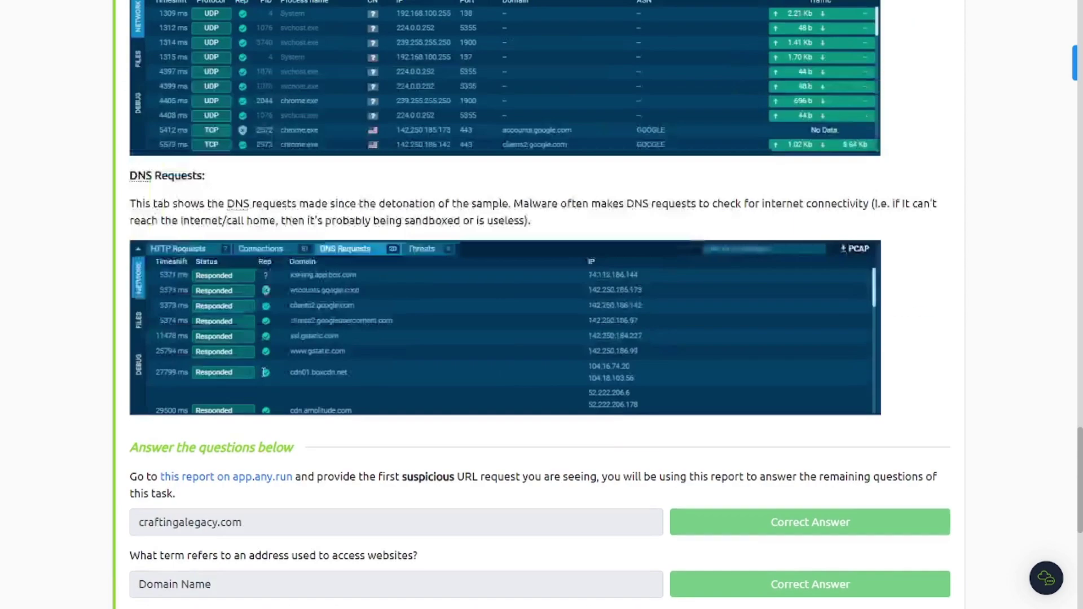
scroll(325, 238, up, 5)
scroll(321, 254, down, 20)
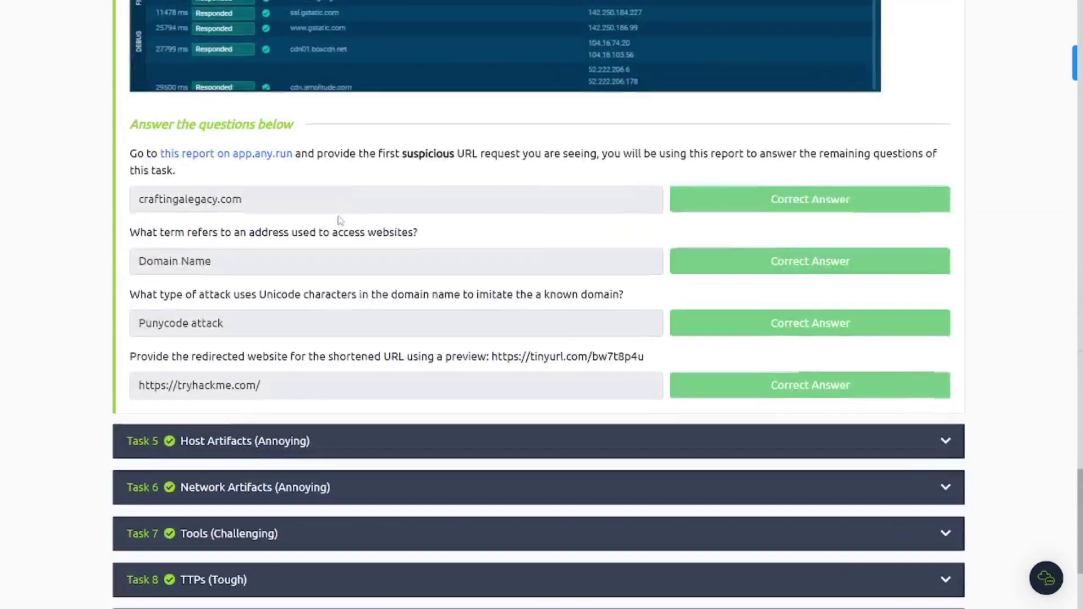
scroll(318, 266, up, 2)
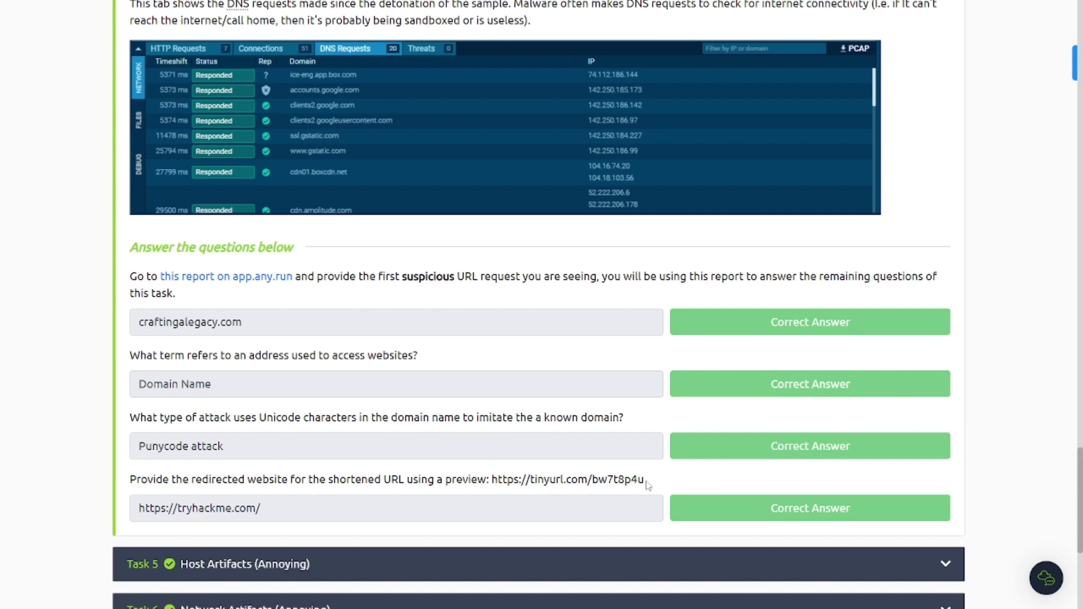
drag(644, 481, 497, 481)
click(439, 474)
key(ctrl+Tab)
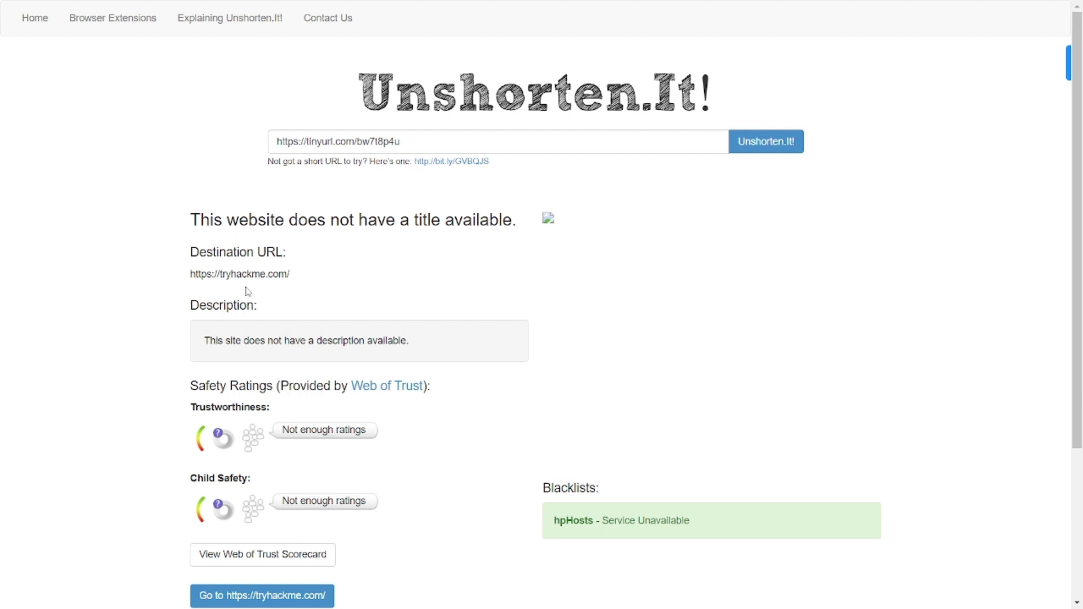
key(ctrl+Tab)
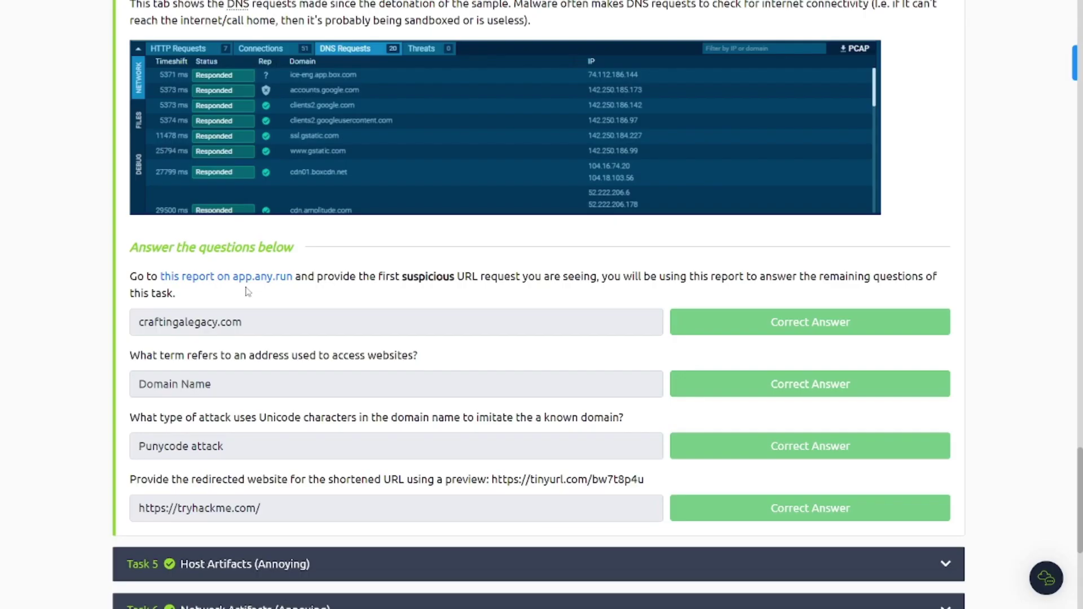
Step: Expand Task 5, Host Artifacts (Annoying), and read its suspicious process, event and dropped file examples through to its questions
scroll(246, 292, down, 3)
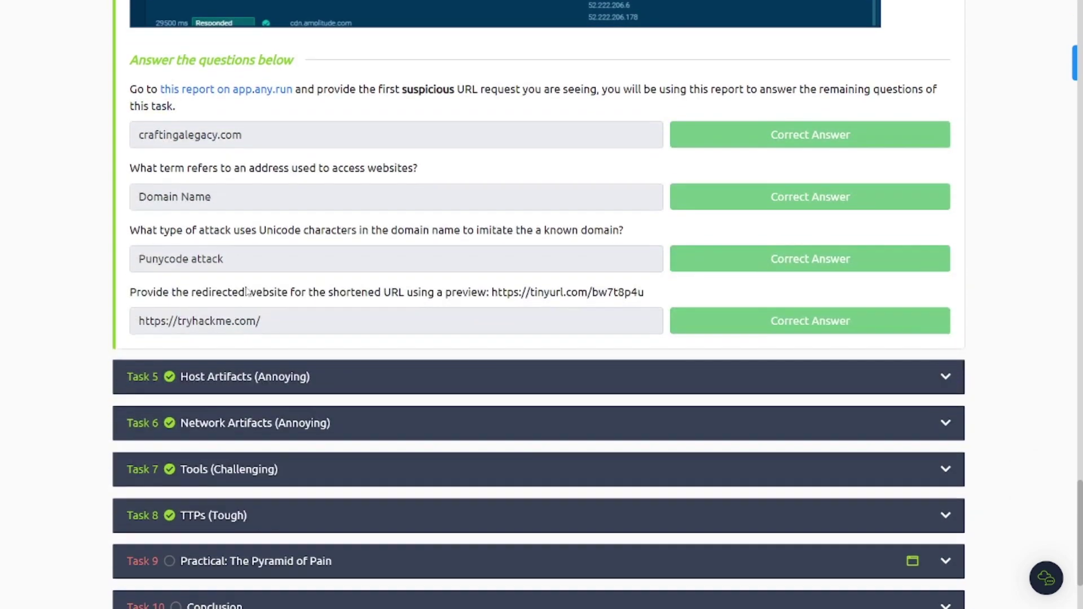
click(235, 381)
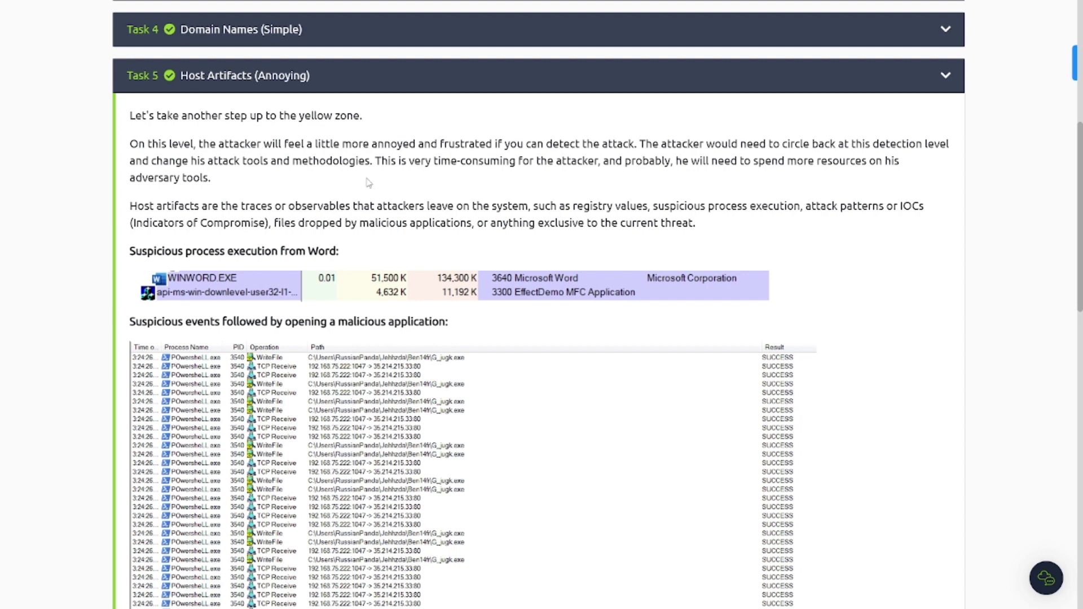
scroll(368, 181, down, 3)
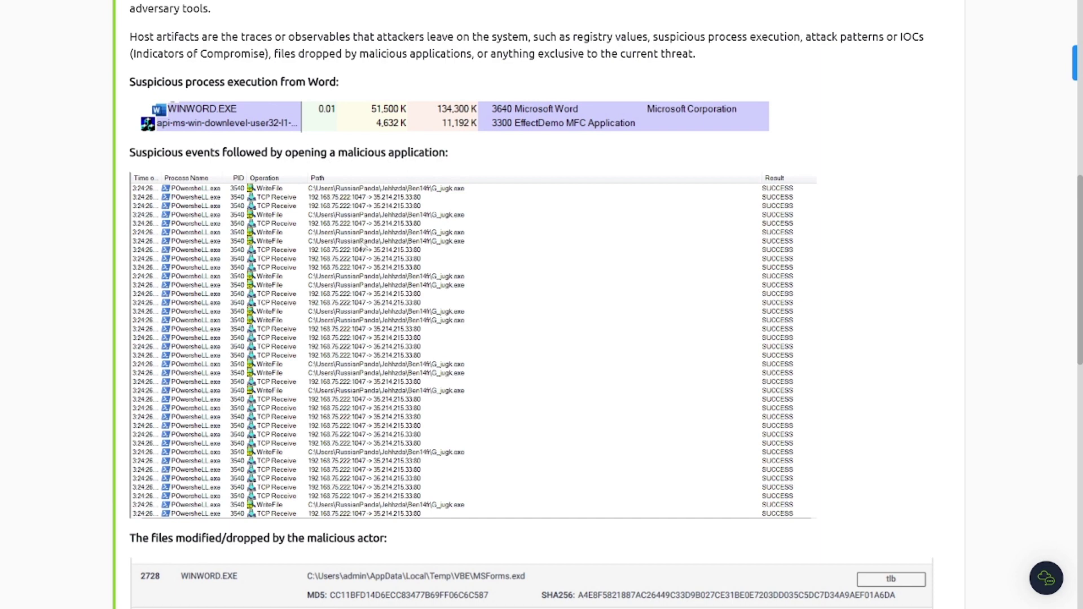
scroll(307, 359, down, 6)
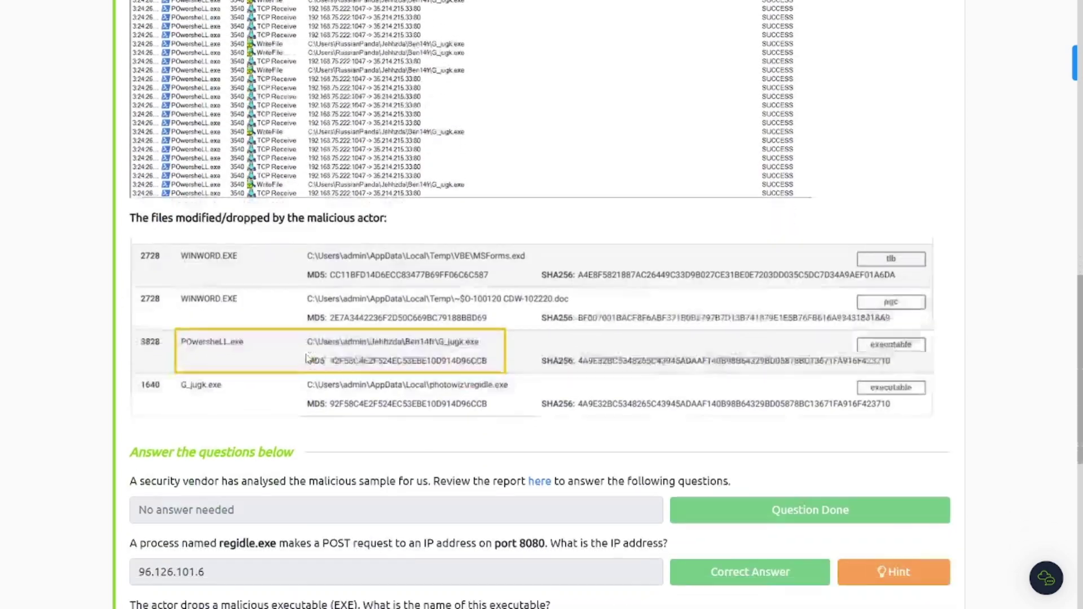
scroll(248, 245, up, 3)
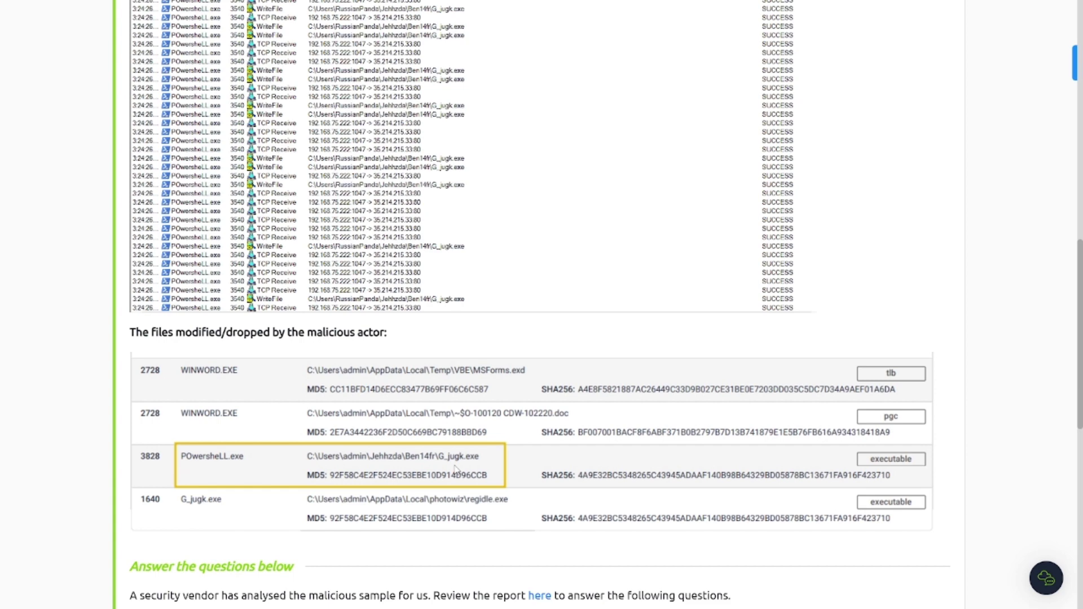
scroll(456, 469, down, 1)
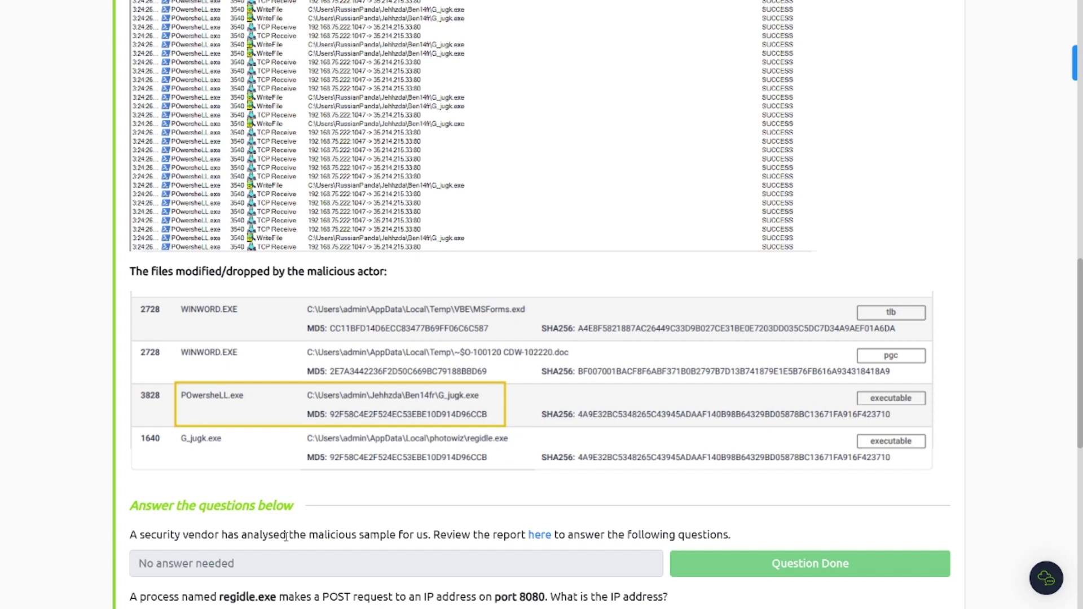
scroll(286, 537, down, 3)
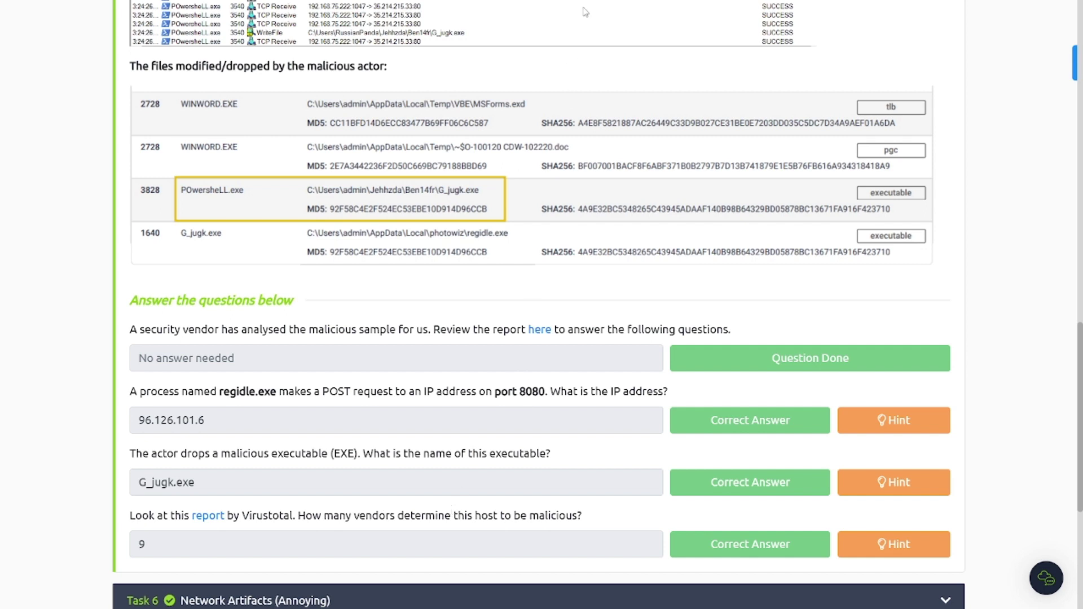
Step: Switch to task5-report.pdf, view its HTTP requests, and go to page 39 to examine the files activity
key(ctrl+Tab)
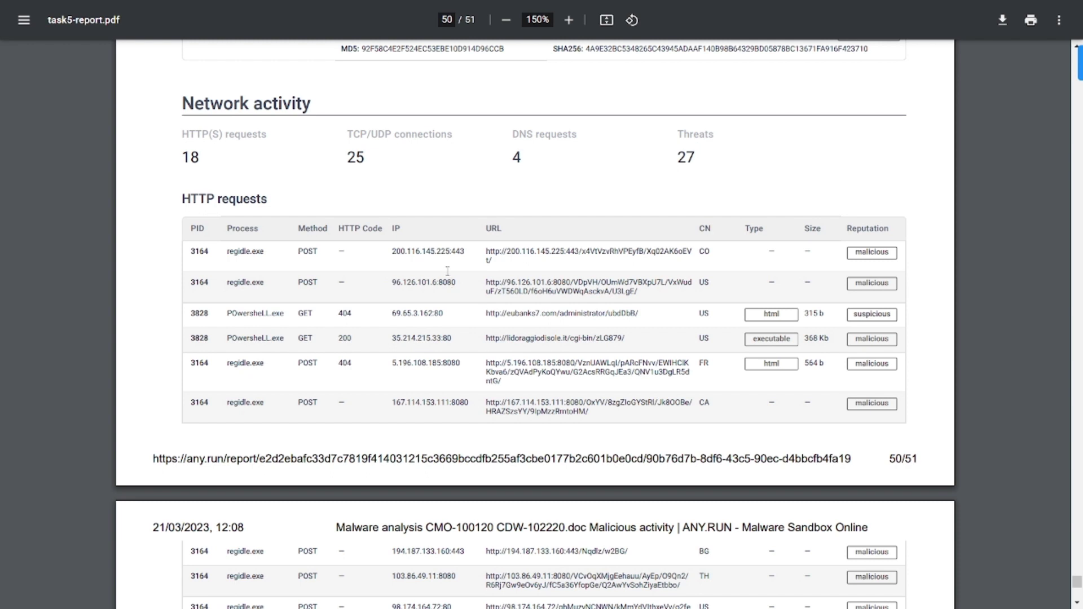
click(451, 21)
text(39)
key(Return)
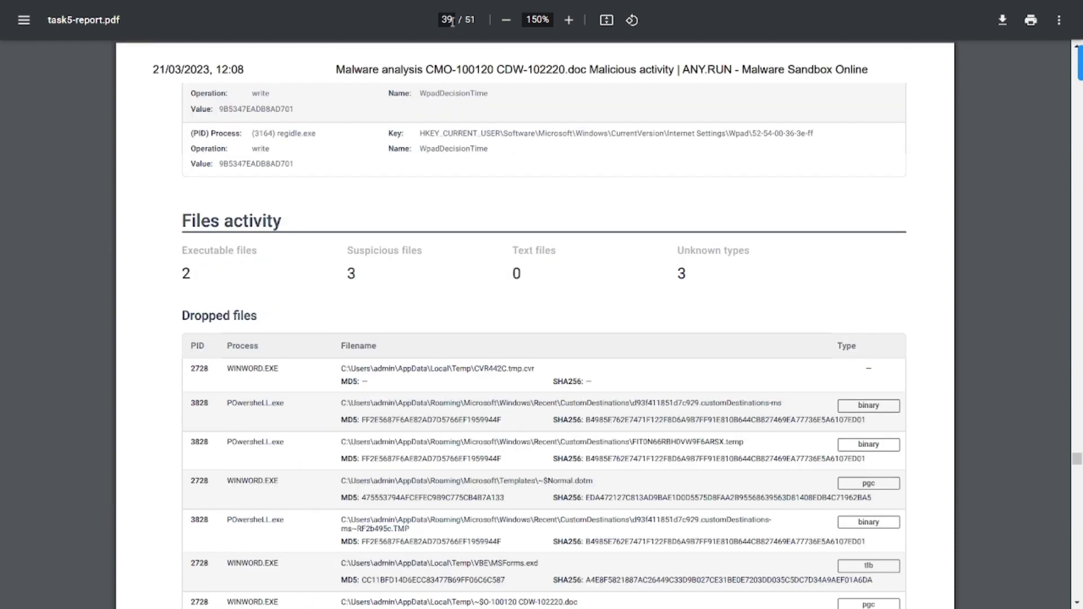
Step: Examine the dropped files in task5-report.pdf, highlight the G_jugk.exe file name and return to the room's questions
scroll(325, 173, down, 1)
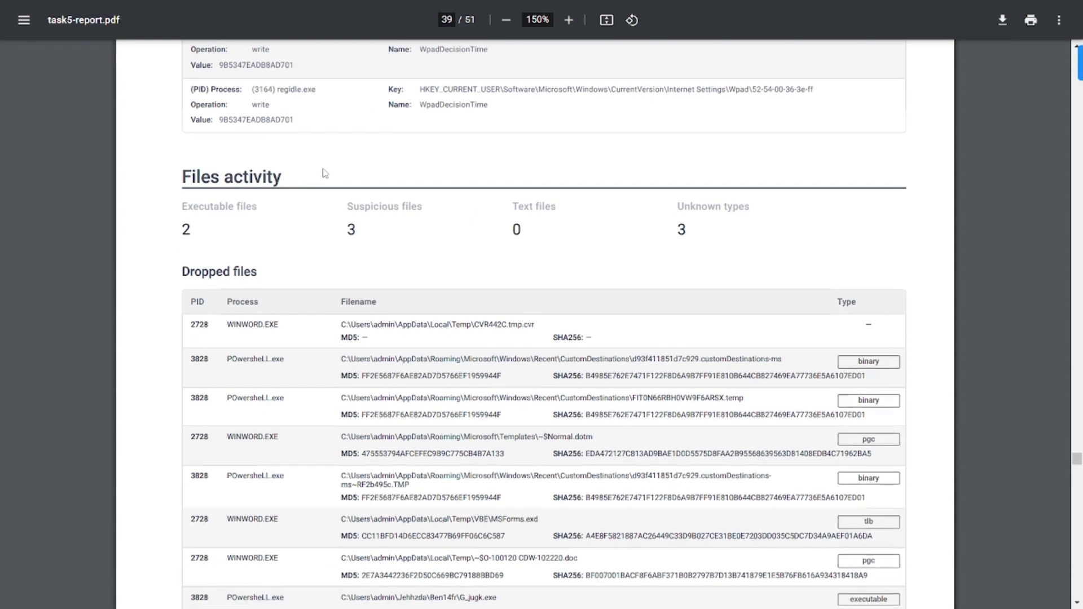
scroll(299, 278, down, 3)
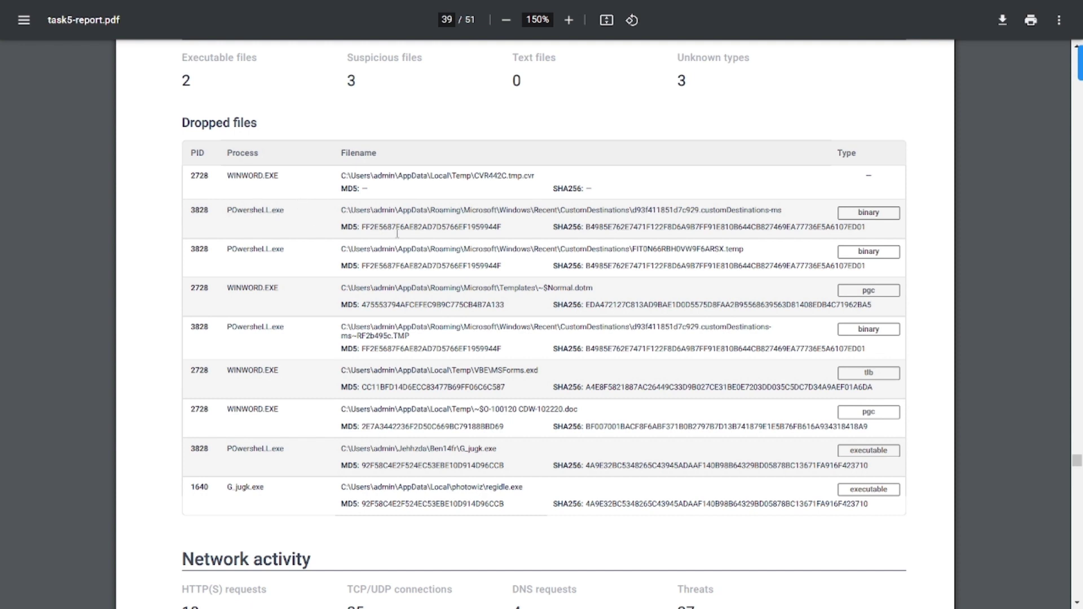
scroll(397, 233, down, 1)
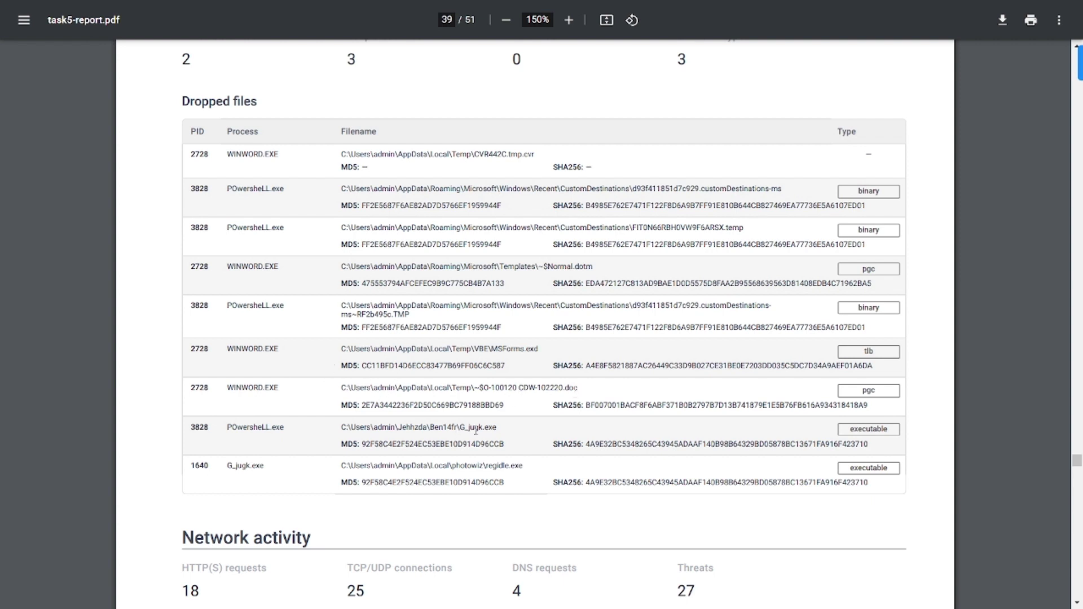
drag(506, 428, 461, 427)
click(459, 427)
key(ctrl+shift+Tab)
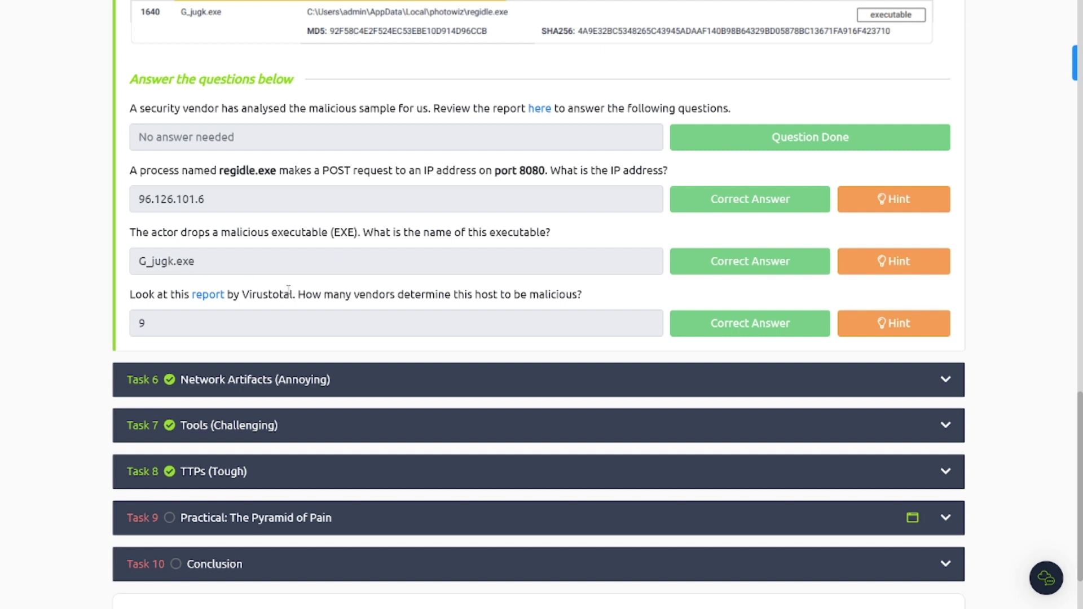
Step: Open the VirusTotal report linked in Task 5, check how many vendors flag the host as malicious, and close it
click(208, 295)
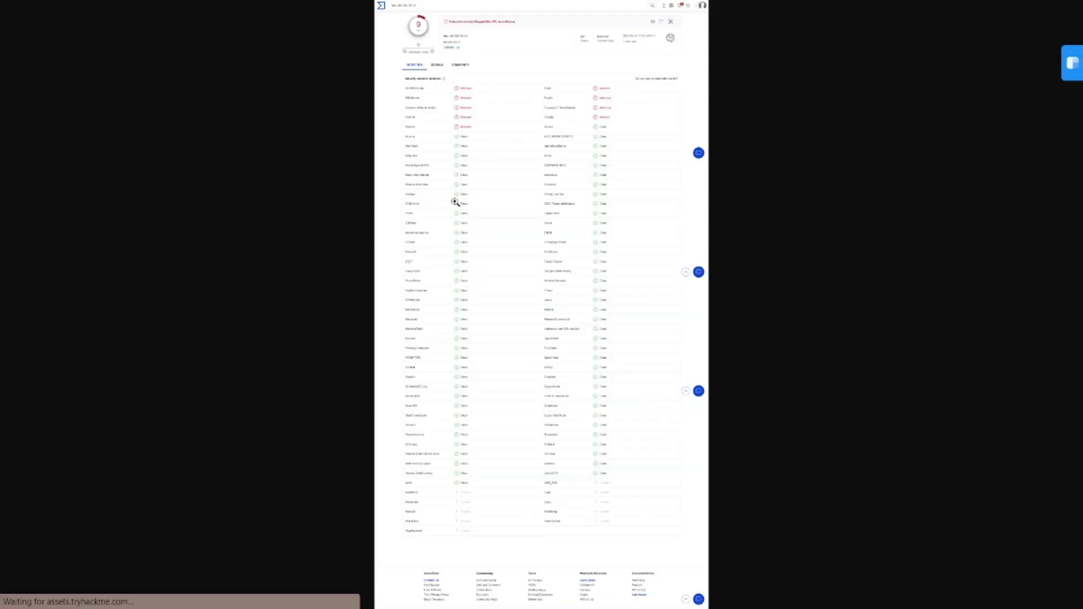
click(529, 105)
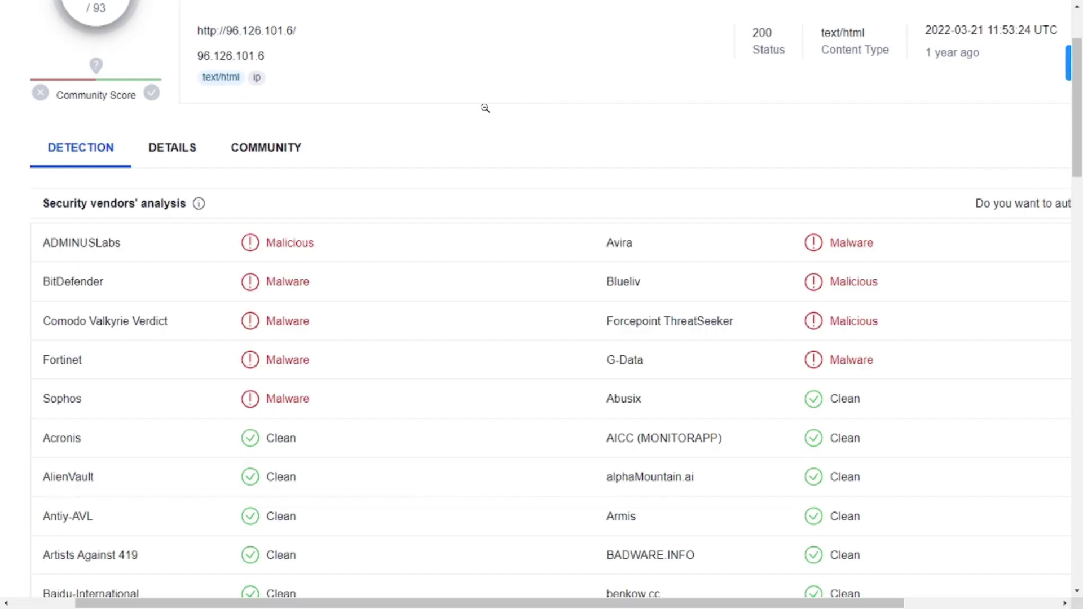
scroll(483, 109, up, 3)
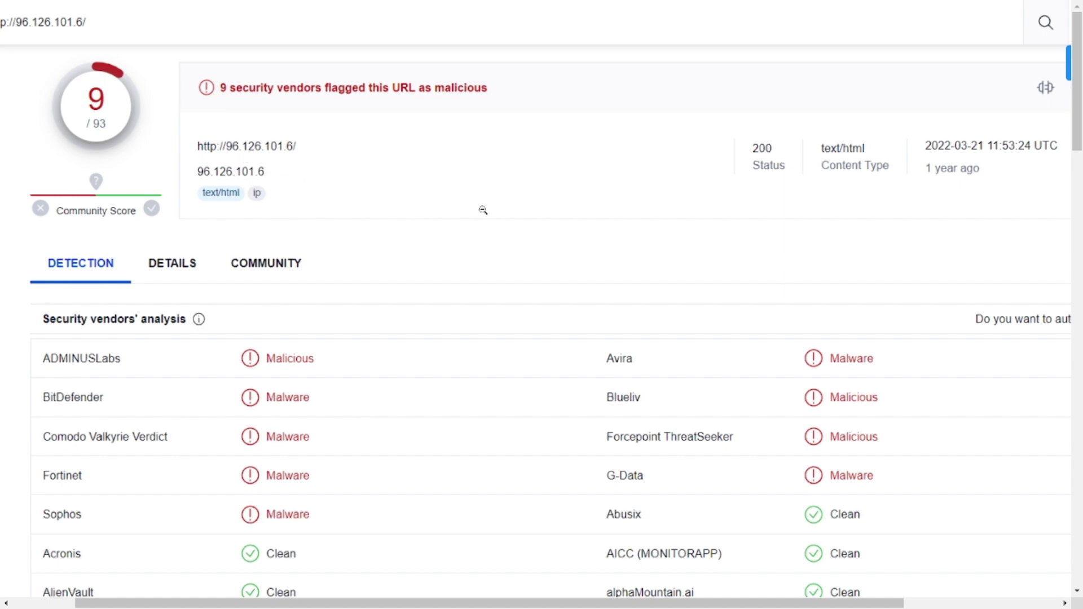
key(ctrl+w)
Step: Expand Task 6, Network Artifacts (Annoying), and read its suspicious HTTP POST requests and TShark User-Agent example
scroll(483, 210, down, 2)
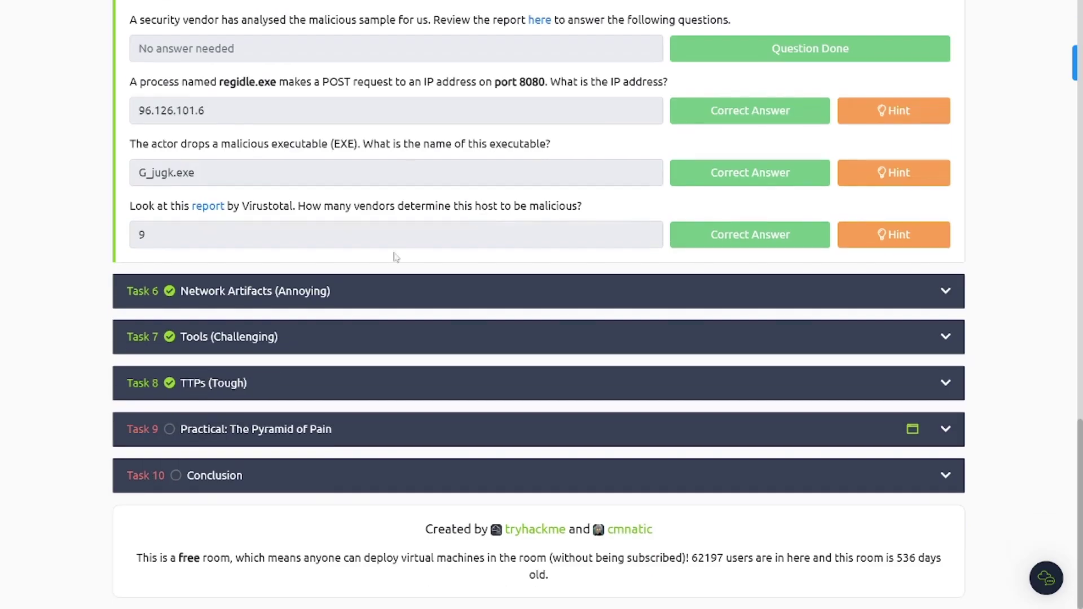
click(359, 287)
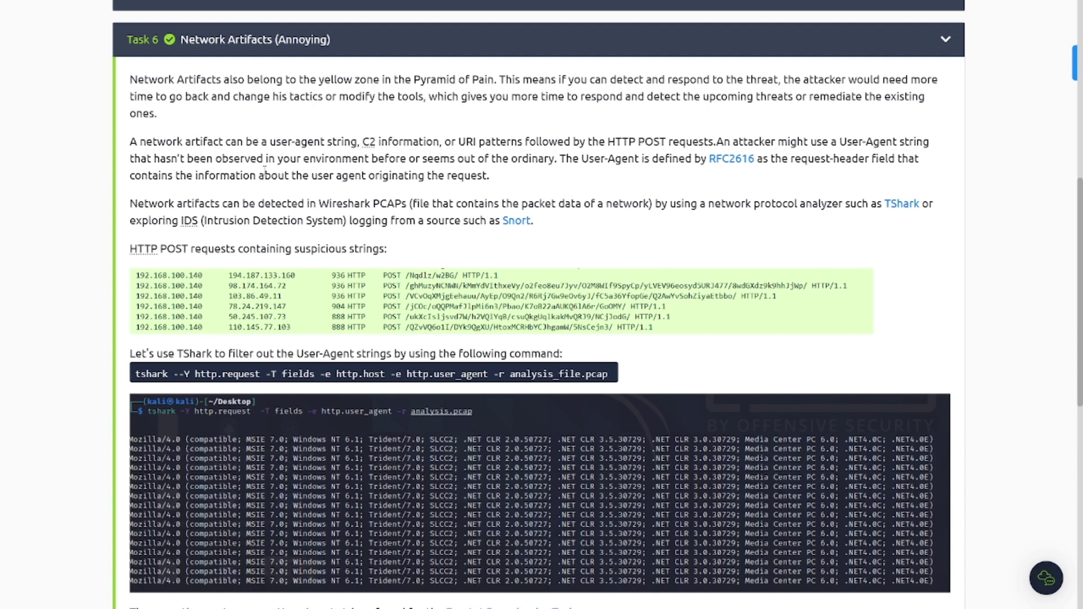
scroll(265, 170, down, 2)
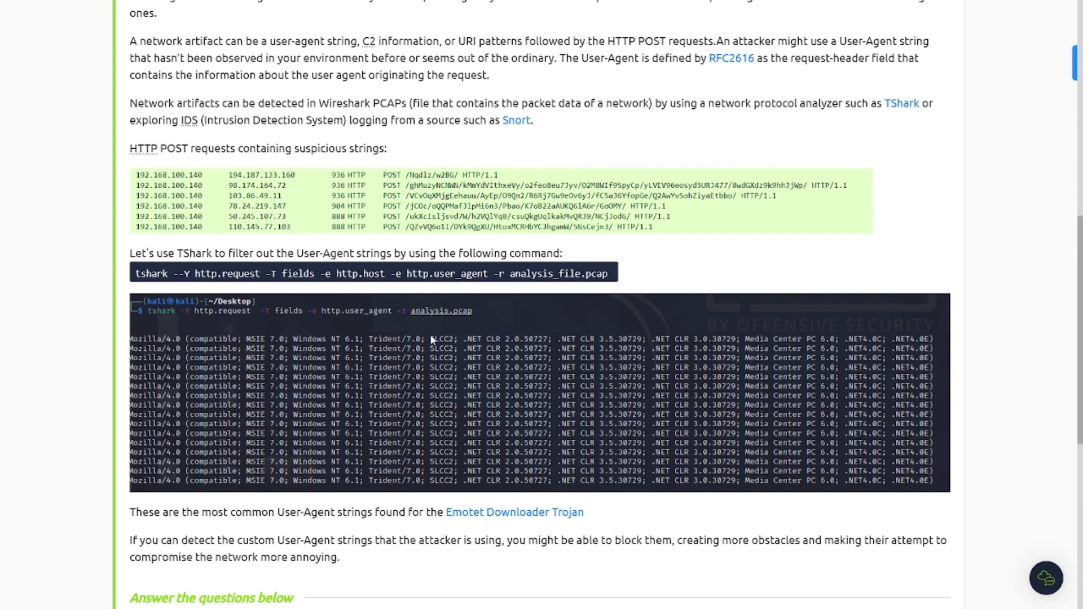
scroll(409, 384, down, 1)
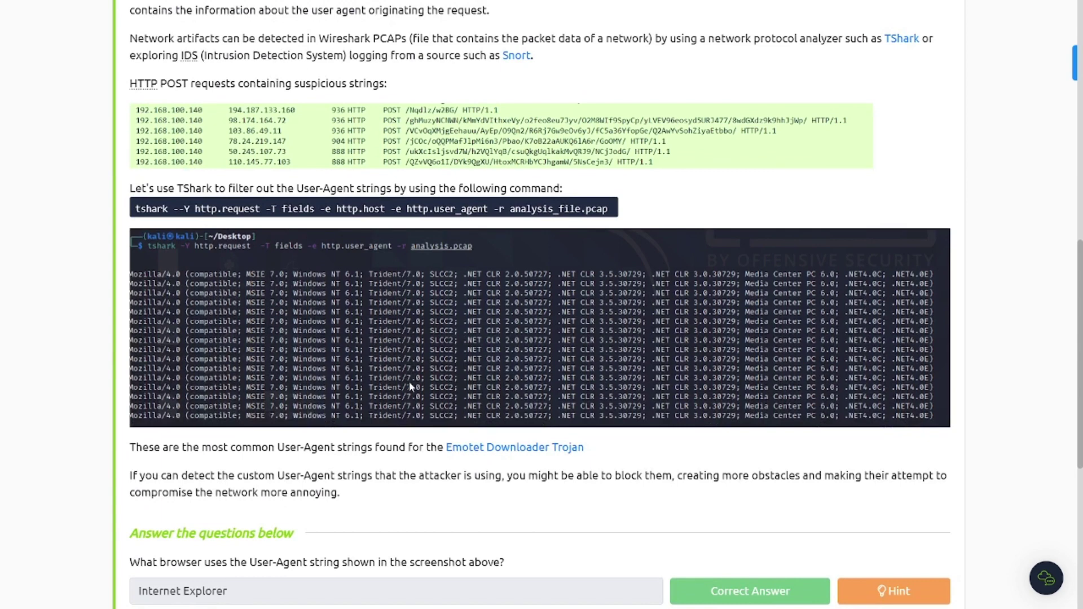
scroll(408, 381, up, 1)
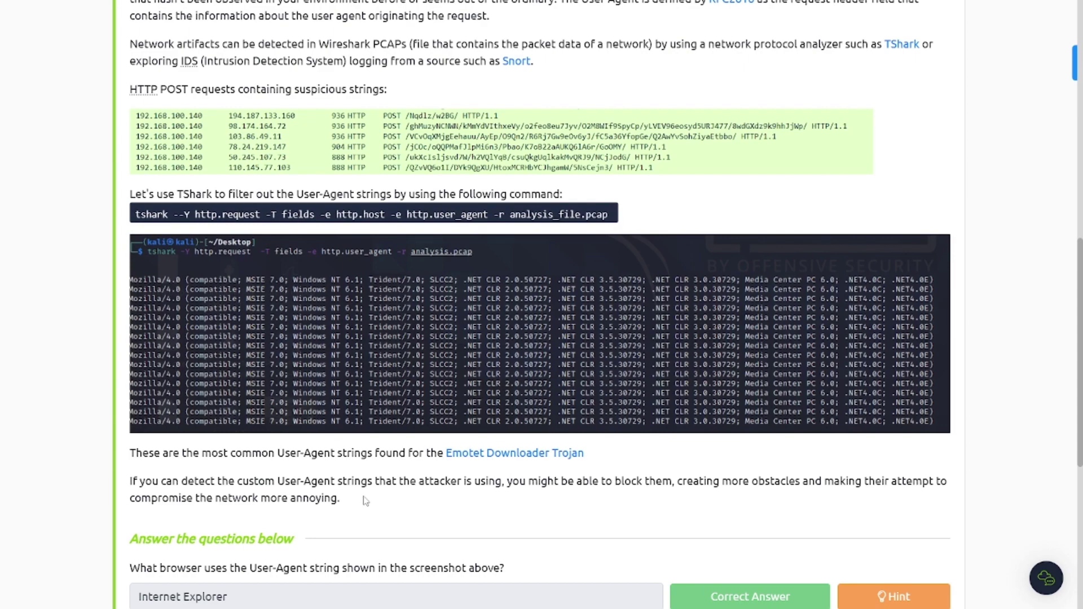
scroll(366, 501, up, 1)
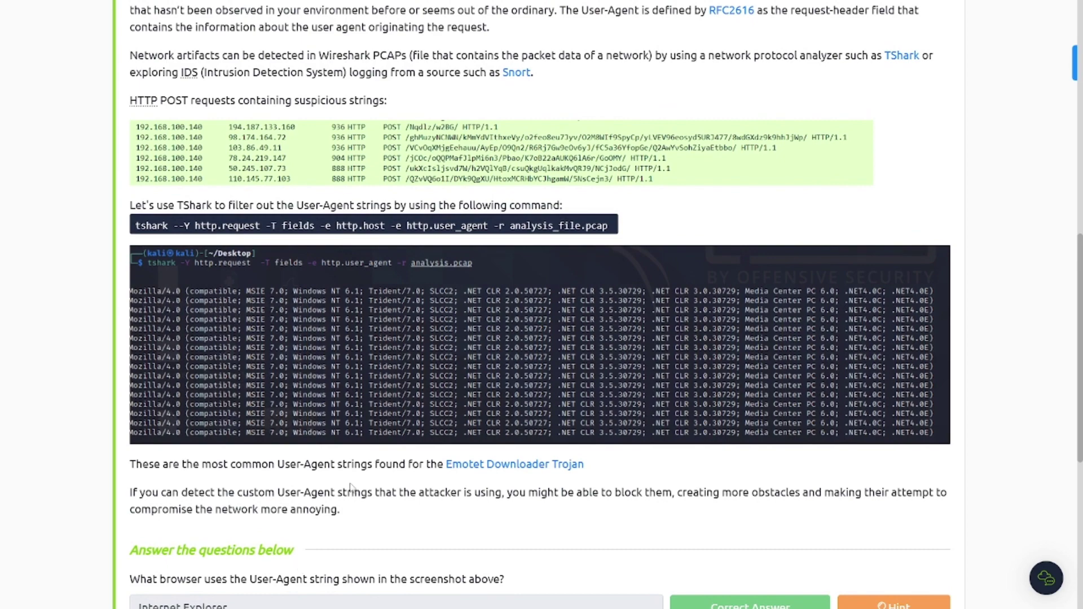
Step: Compare the Task 6 questions on the browser and the number of POST requests with the screenshots above them
scroll(350, 486, down, 3)
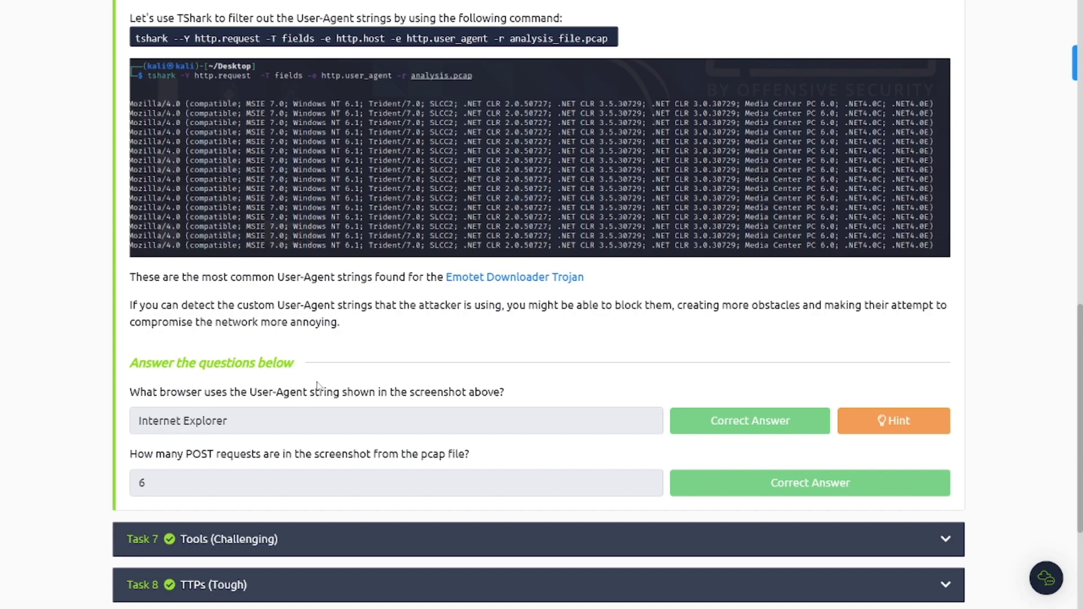
scroll(318, 386, up, 5)
scroll(318, 386, down, 5)
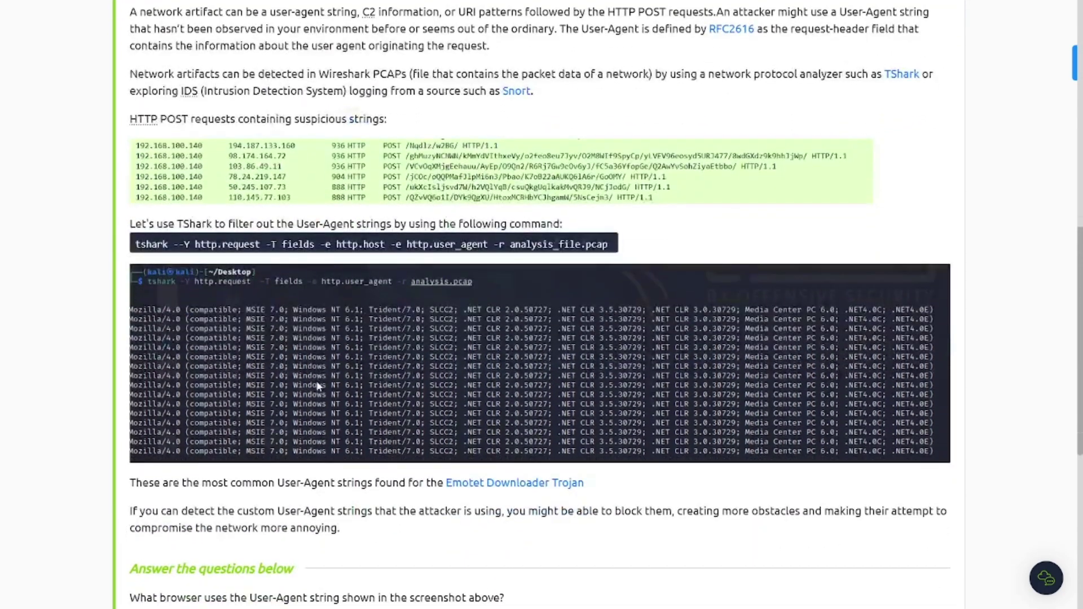
scroll(318, 382, up, 2)
scroll(342, 428, down, 1)
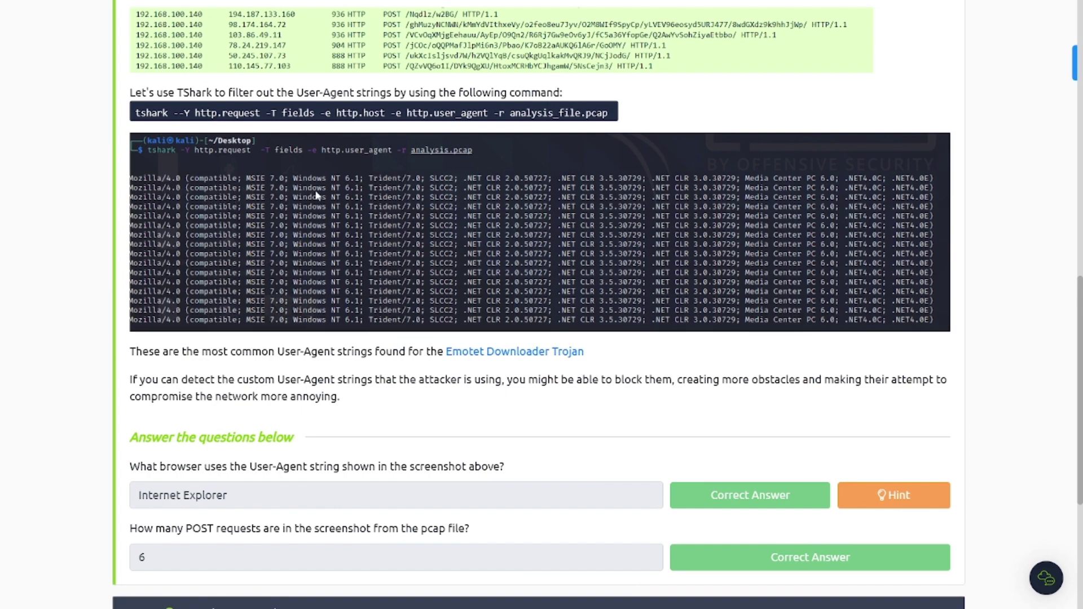
scroll(363, 483, up, 3)
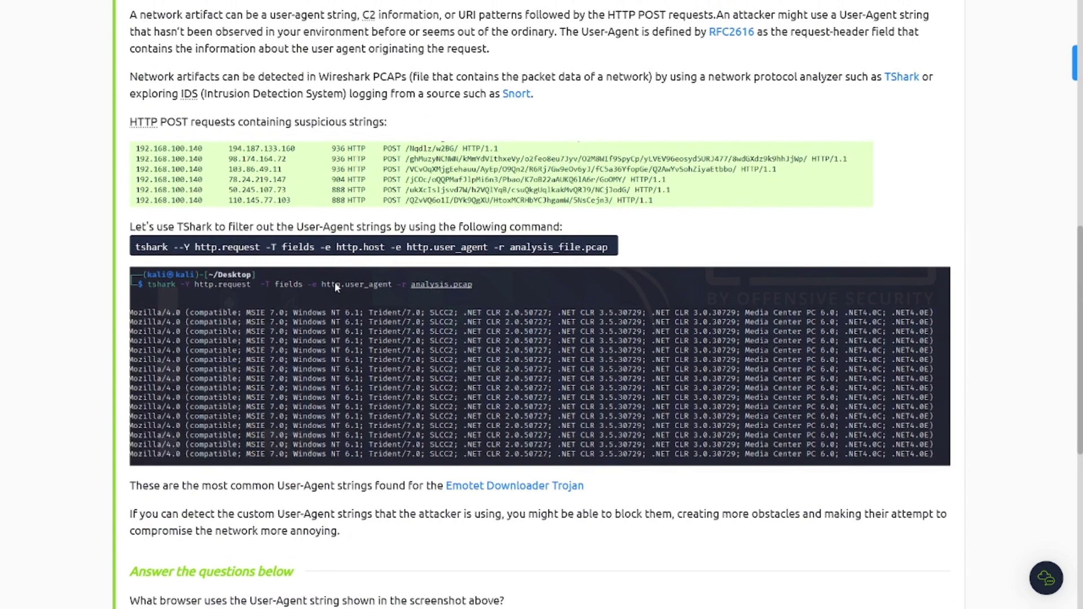
Step: Look up the browser behind the User-Agent string on the User Agents site and return to the room
scroll(335, 289, down, 2)
scroll(334, 291, down, 2)
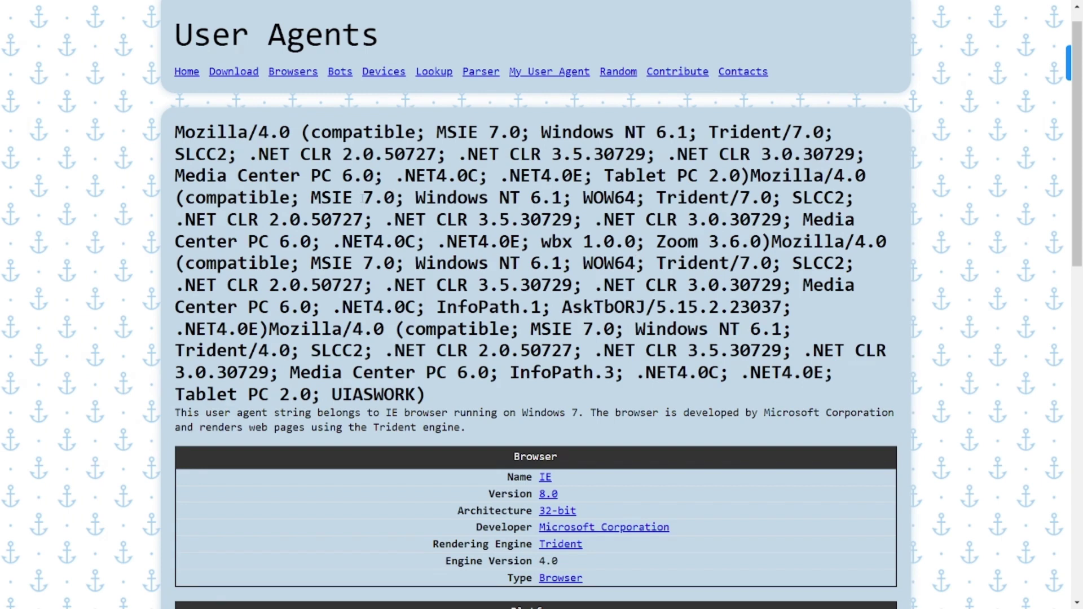
scroll(358, 307, down, 3)
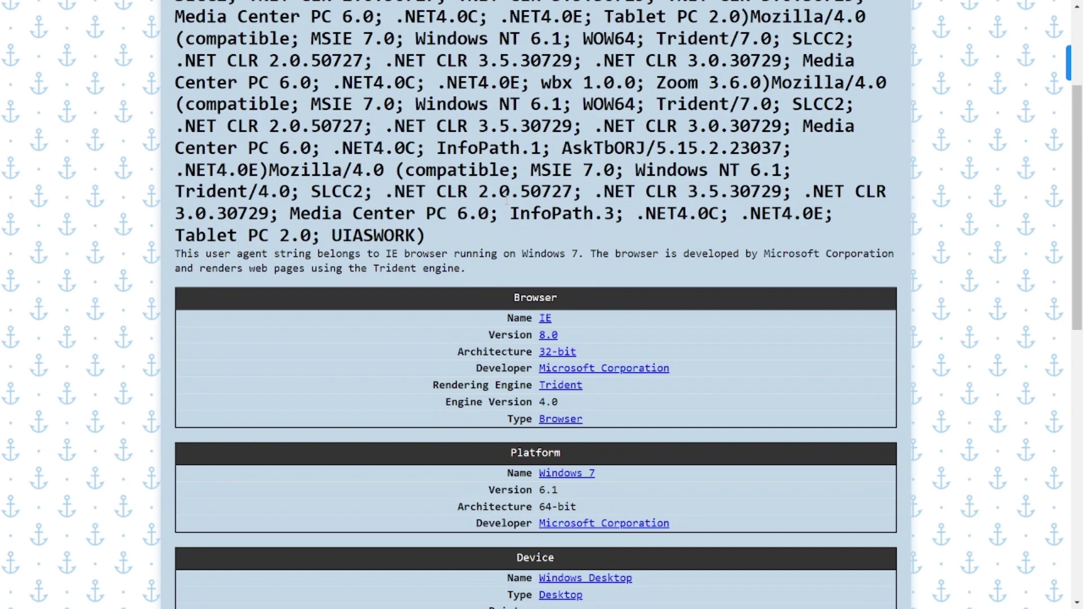
key(ctrl+w)
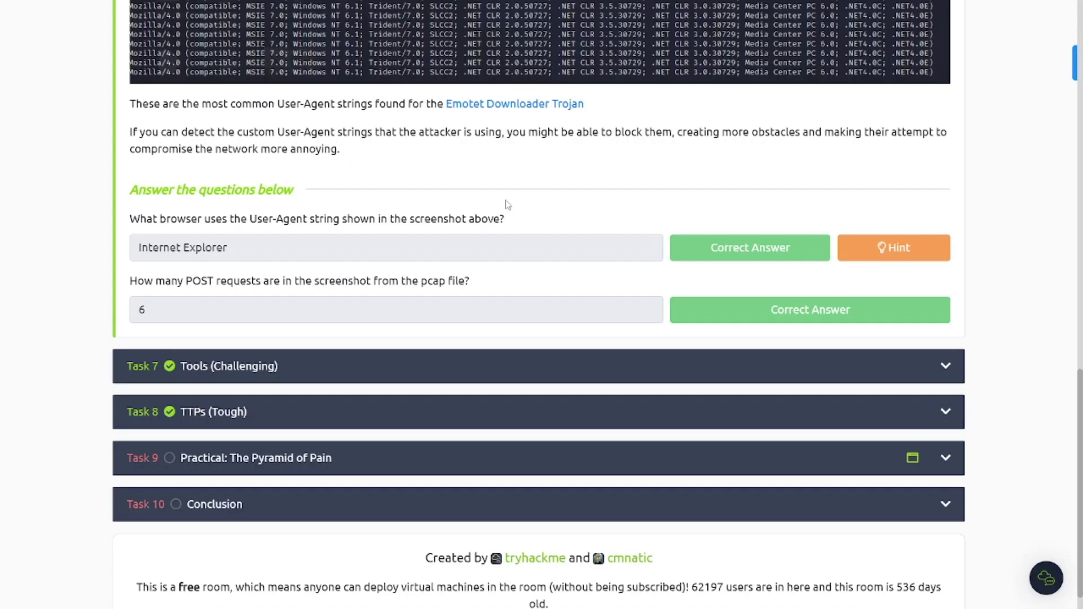
Step: Expand Task 7, Tools (Challenging), and read about the dropped Stealer.exe, its execution and the use of YARA rules
click(335, 361)
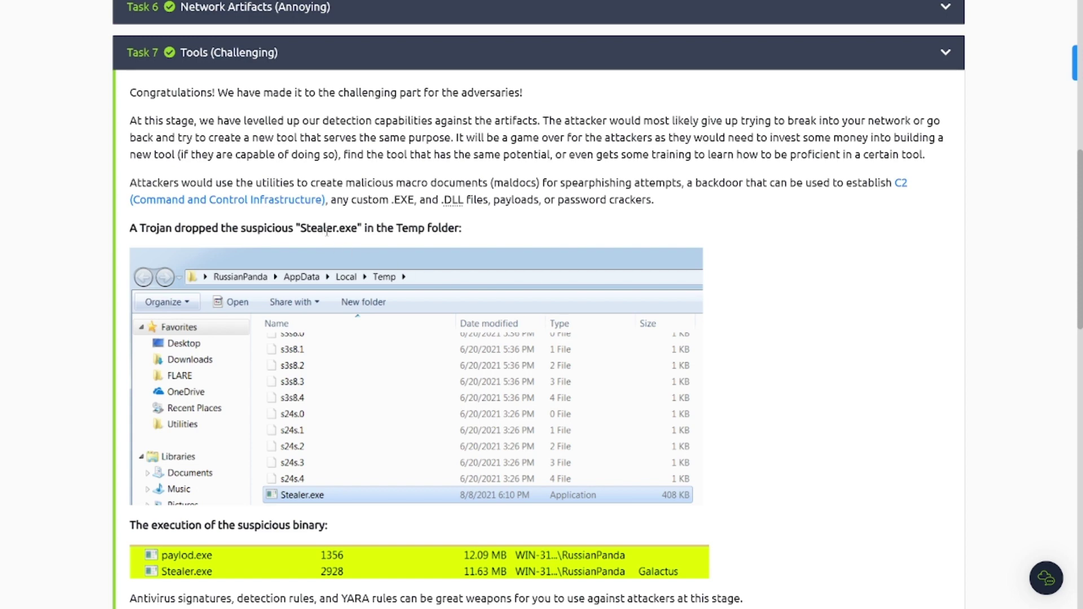
scroll(407, 317, down, 1)
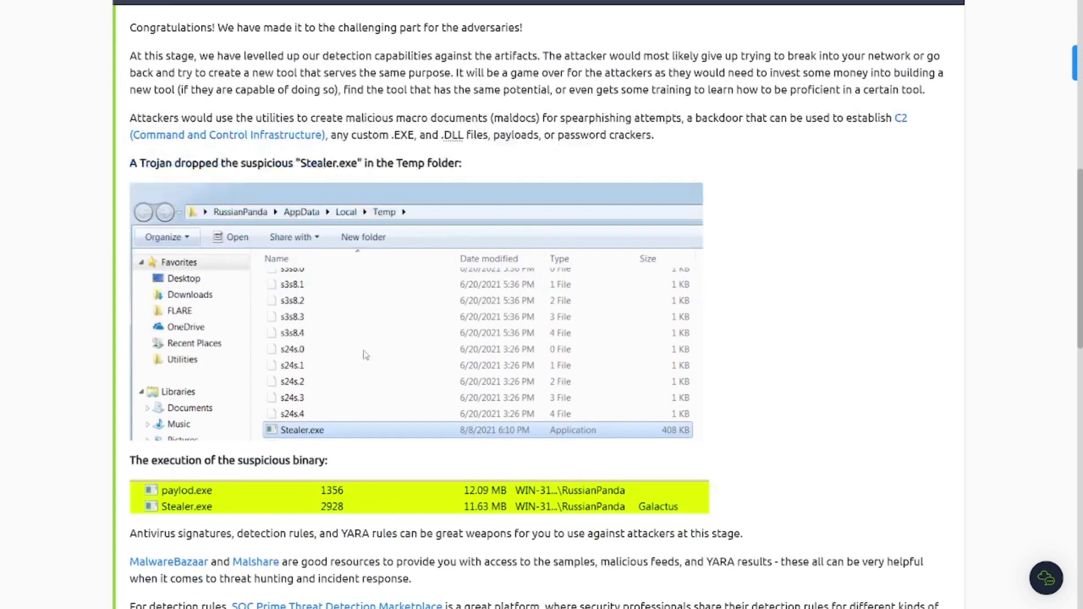
scroll(311, 431, down, 3)
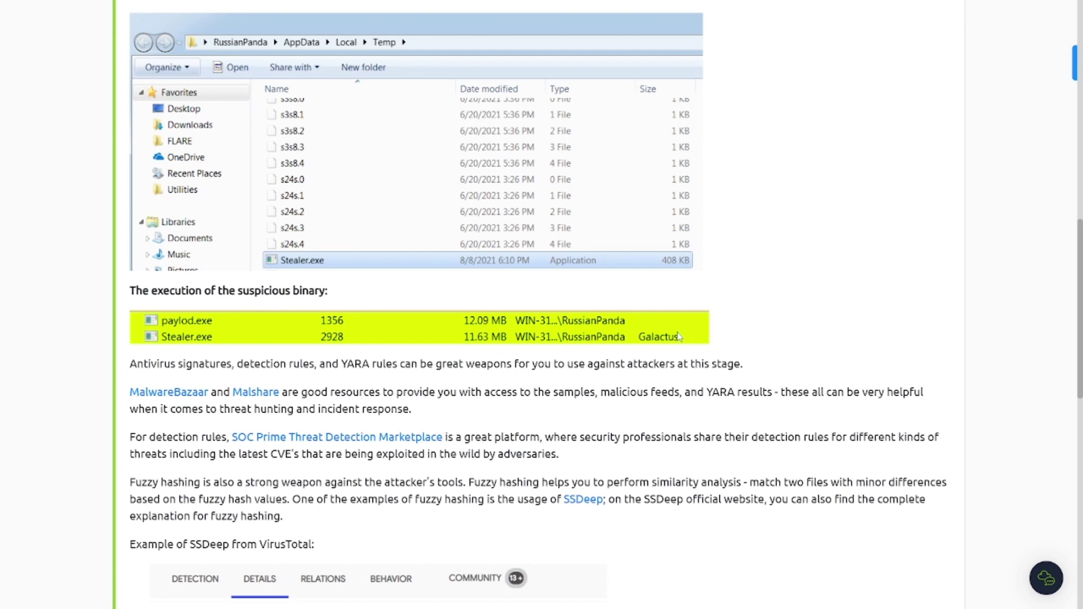
scroll(439, 351, down, 3)
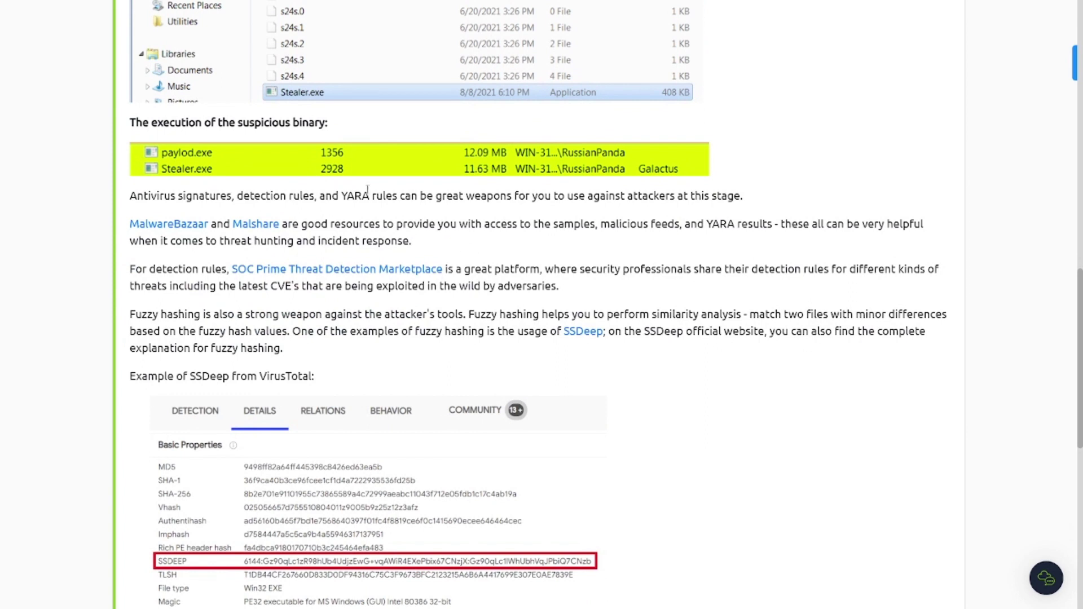
drag(341, 196, 402, 196)
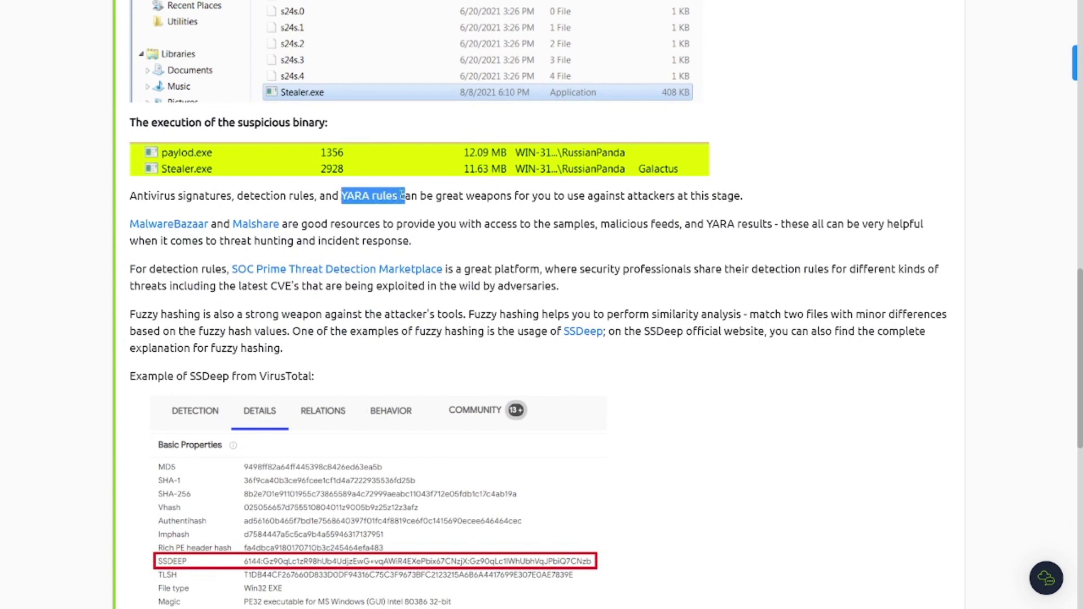
click(284, 209)
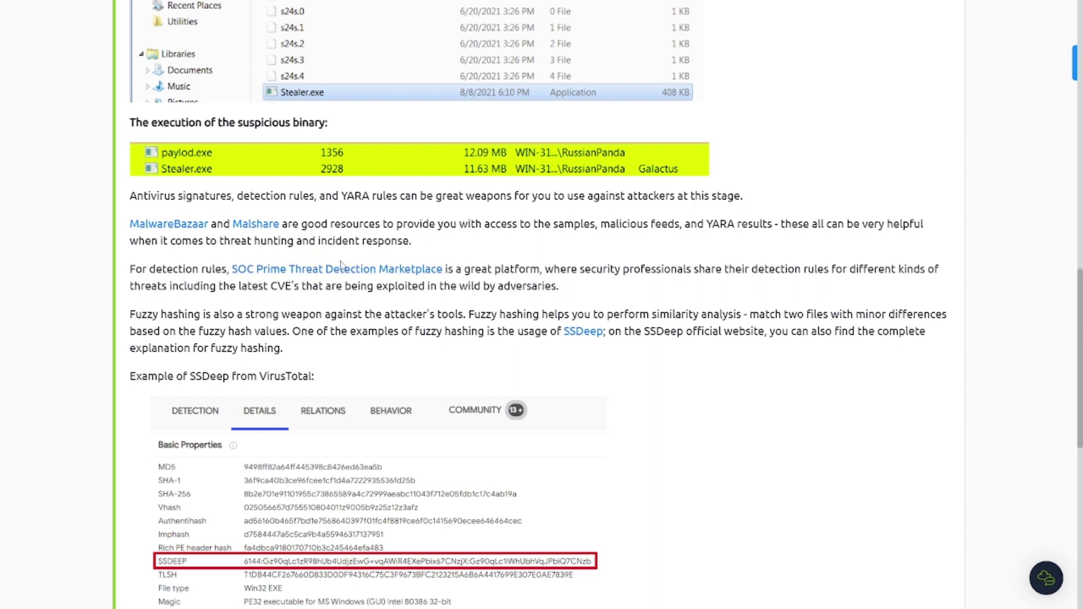
Step: Read the Task 7 explanation of fuzzy hashing and its VirusTotal SSDeep example through to the questions
scroll(325, 316, down, 1)
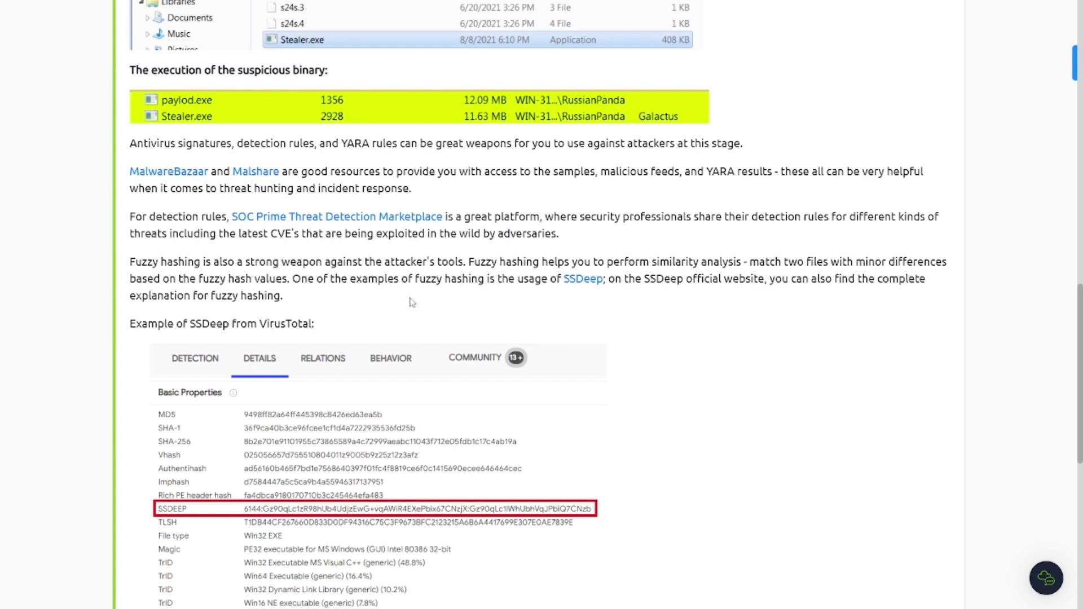
scroll(407, 335, down, 3)
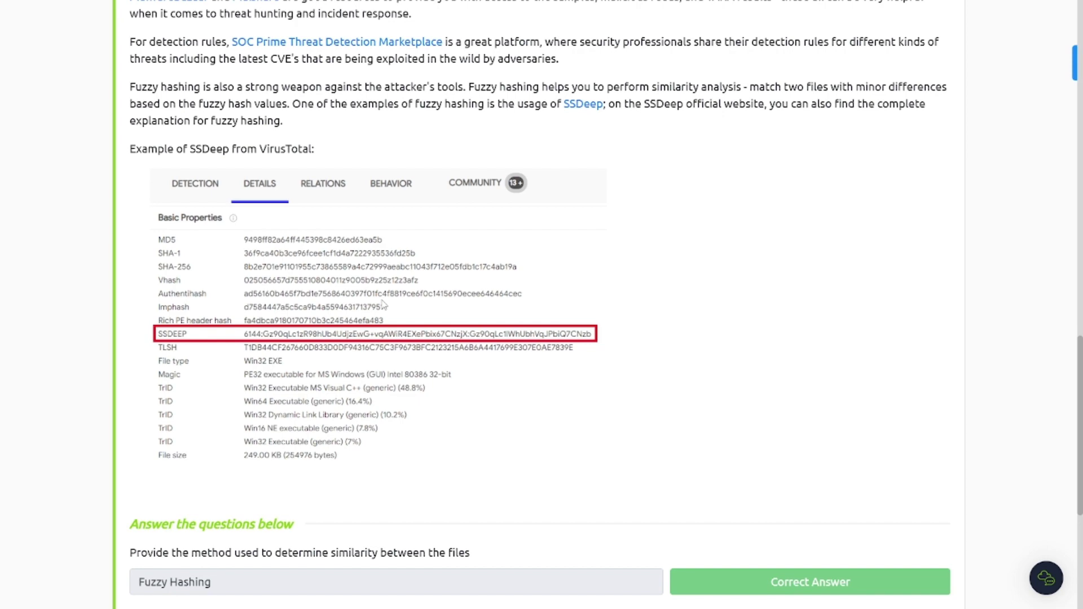
scroll(383, 305, up, 1)
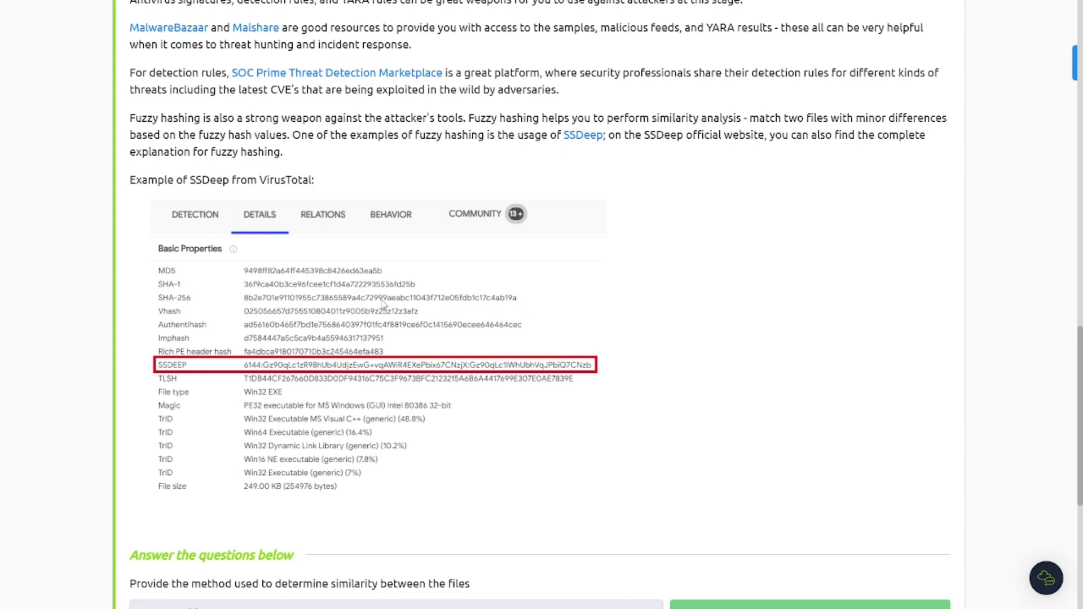
scroll(383, 305, down, 4)
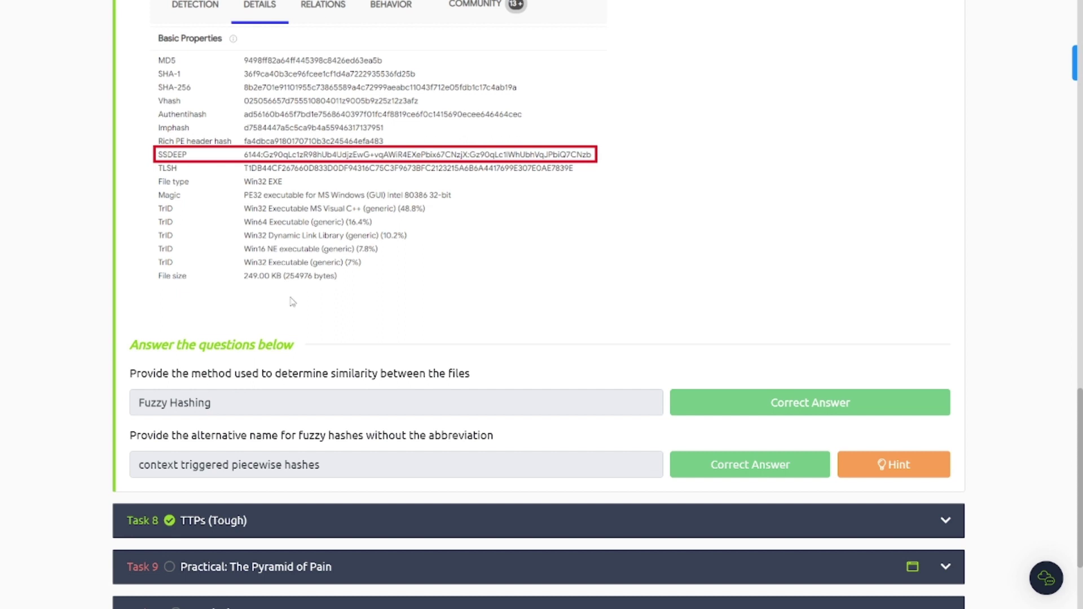
scroll(292, 302, up, 1)
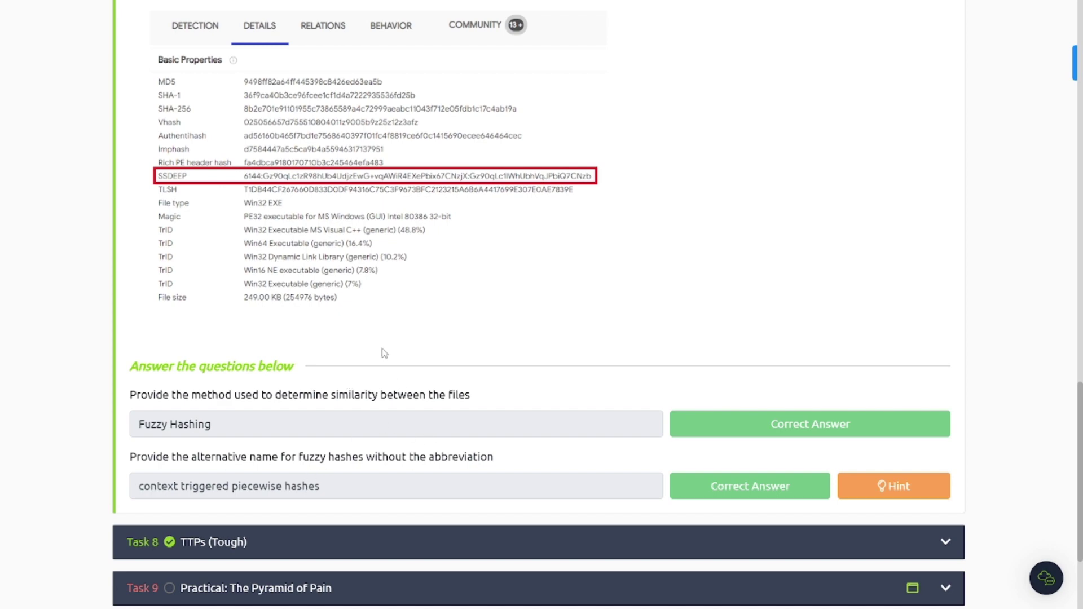
Step: Follow the SSDeep link for the alternative name of fuzzy hashes and go back to the Task 7 questions
scroll(383, 353, up, 6)
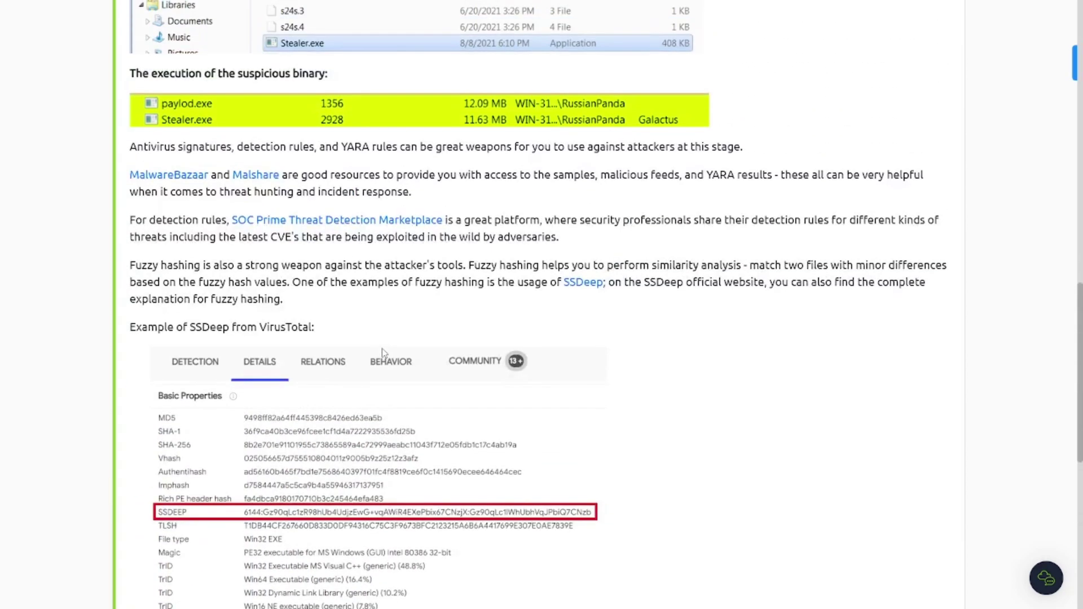
click(581, 283)
scroll(328, 129, down, 8)
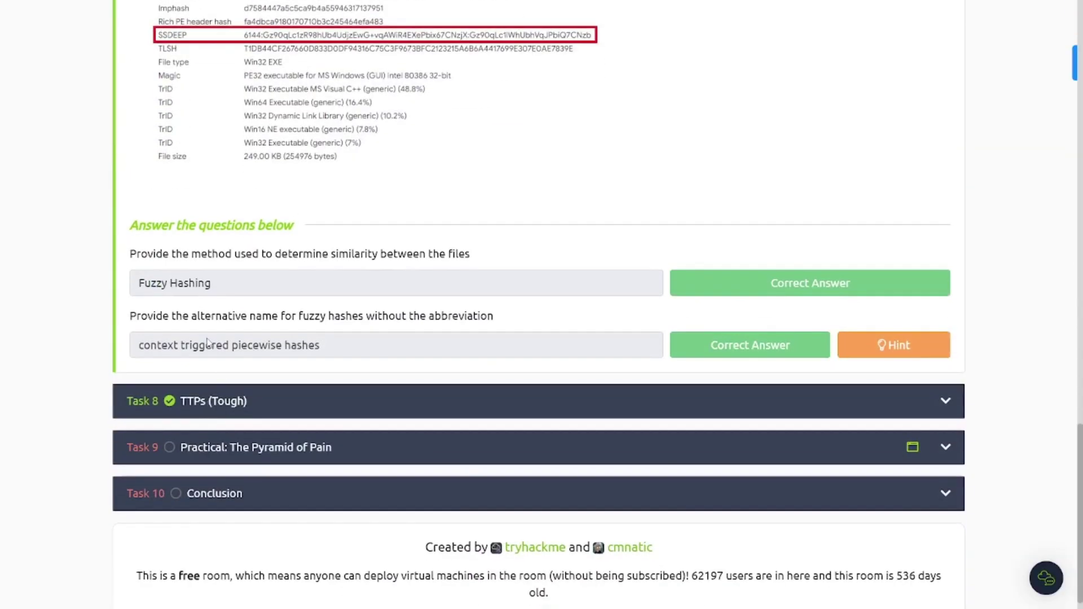
Step: Expand Task 8, TTPs (Tough), and read its explanation of tactics, techniques and procedures and its questions
click(214, 400)
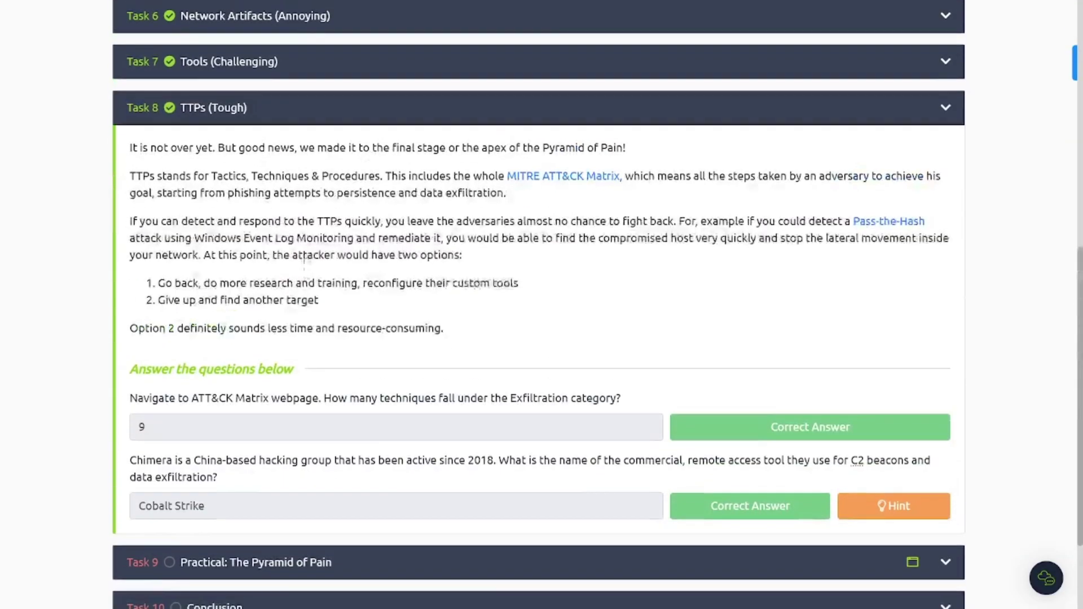
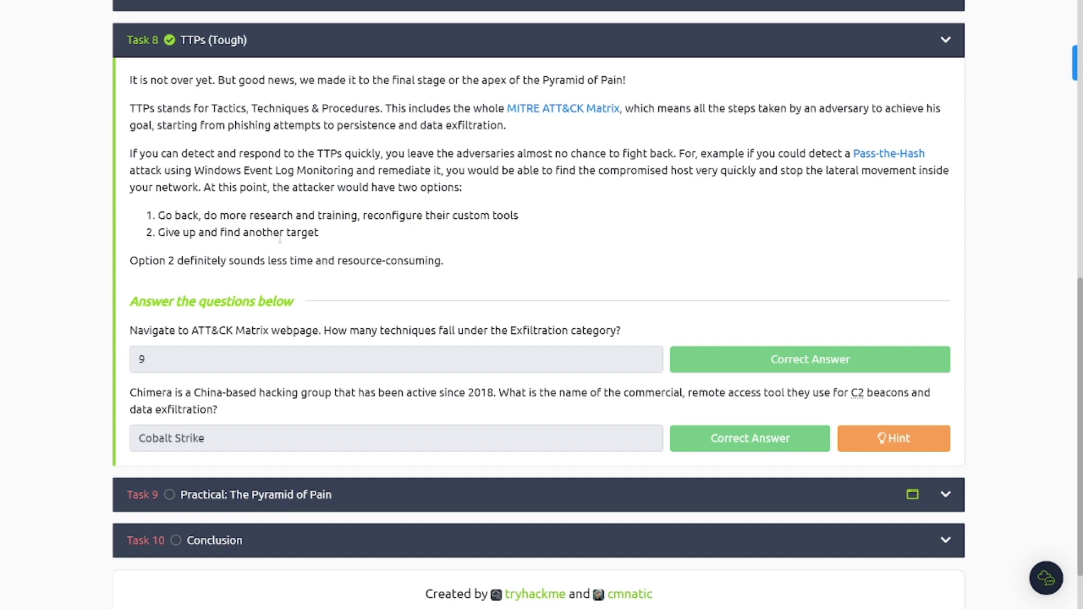
Step: Follow the MITRE ATT&CK Matrix link, open the Enterprise Exfiltration tactic and examine how many techniques it contains
scroll(280, 238, up, 1)
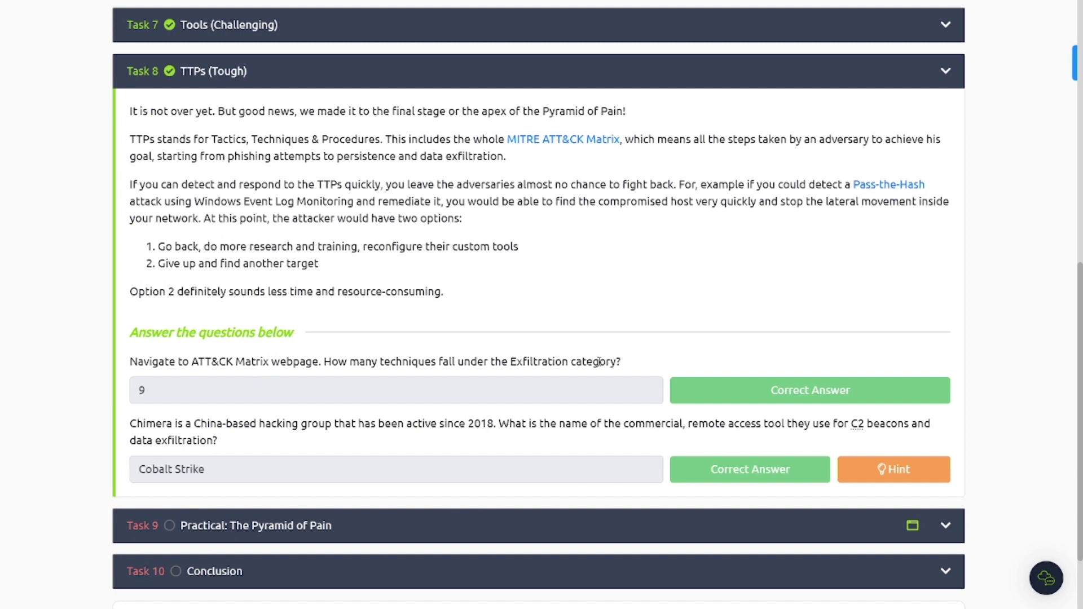
click(566, 139)
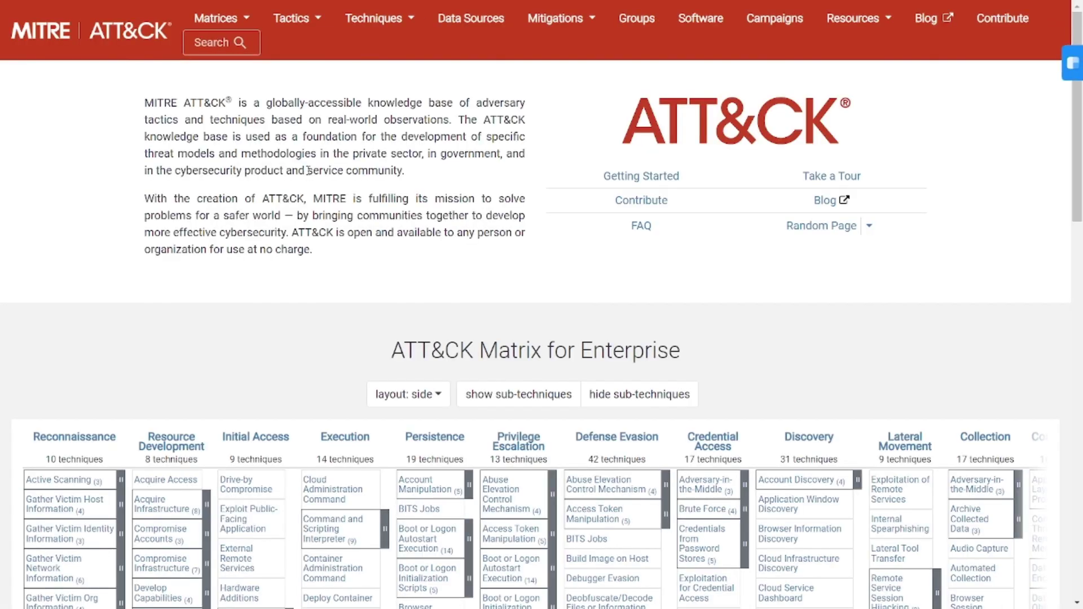
click(315, 21)
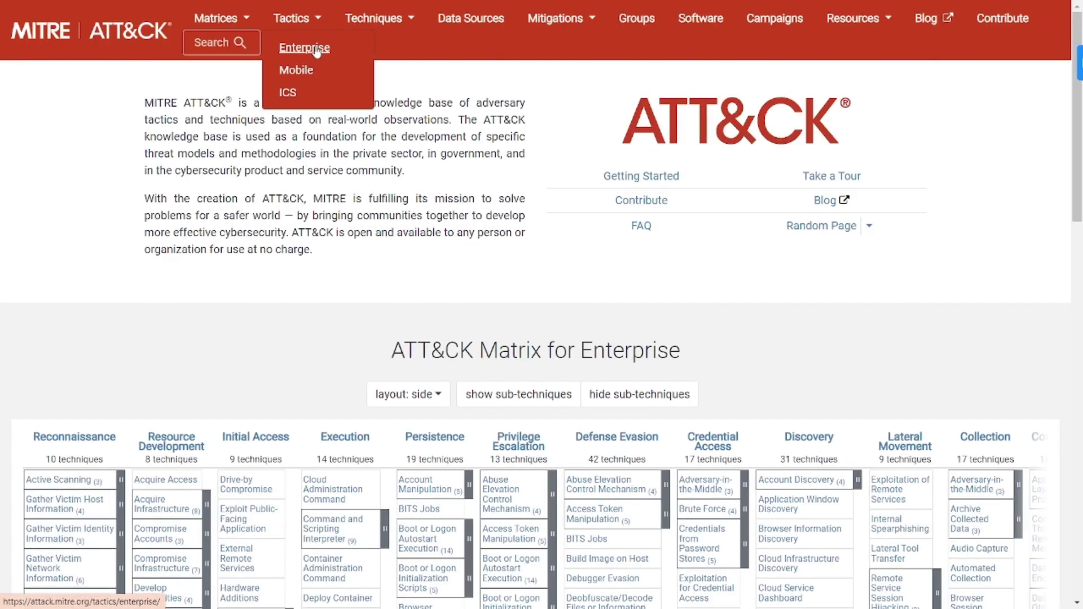
click(315, 47)
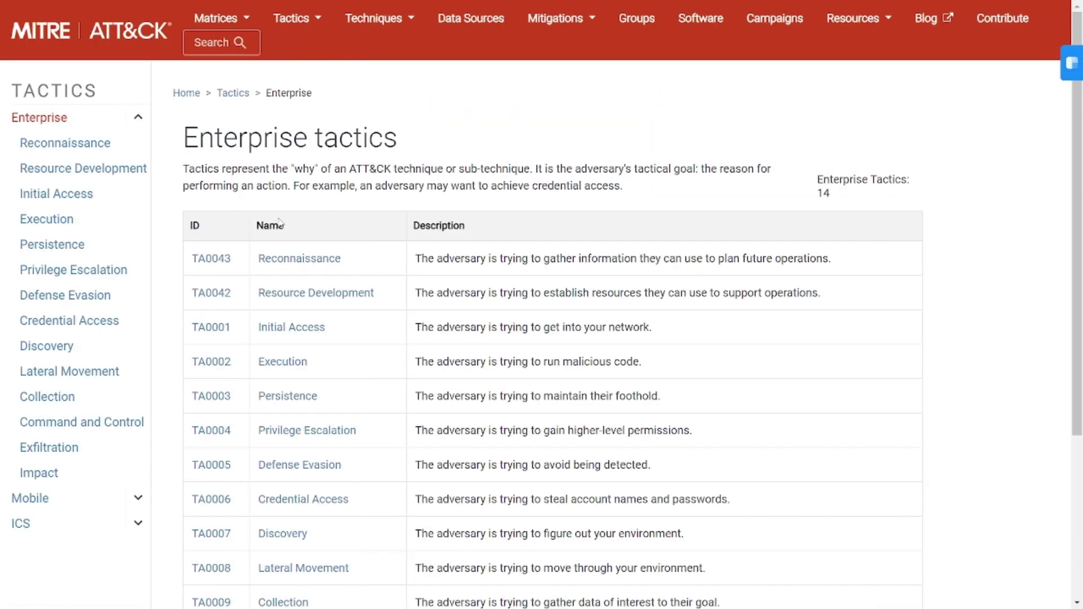
scroll(299, 319, down, 3)
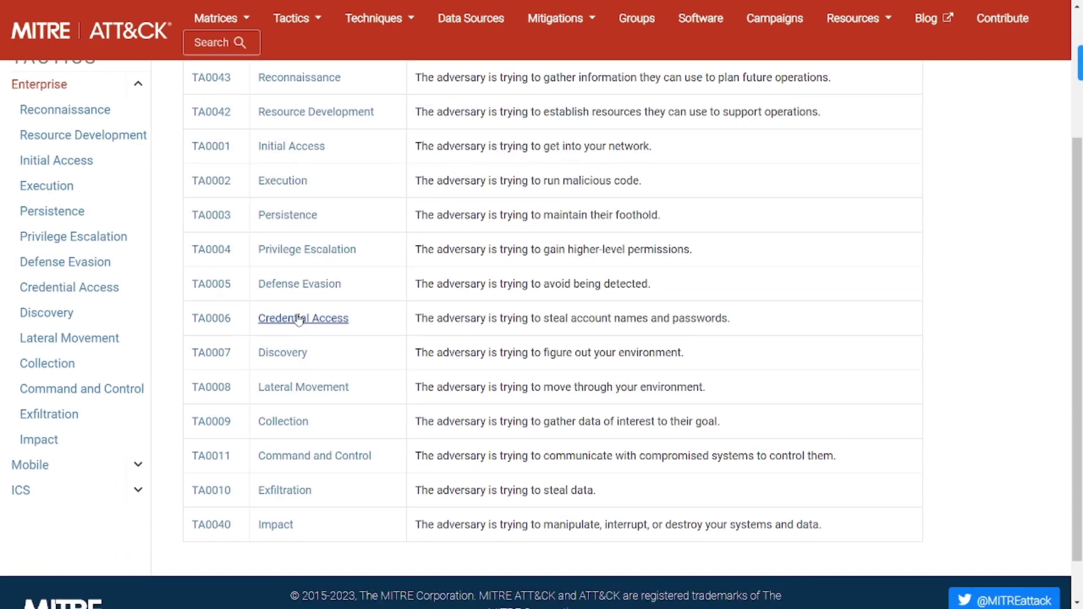
click(282, 490)
scroll(356, 370, down, 2)
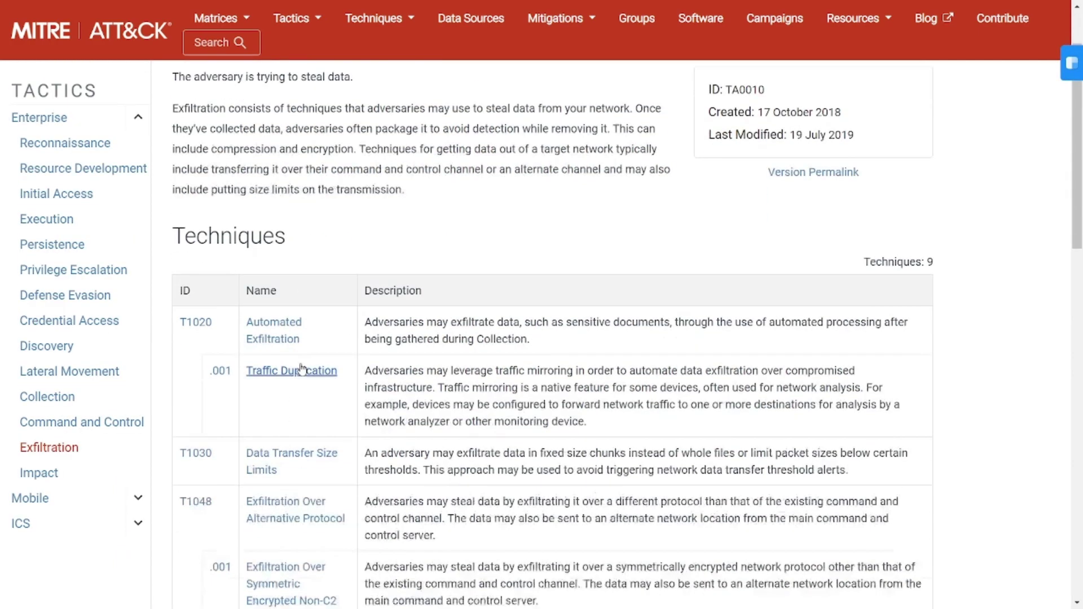
scroll(301, 331, down, 5)
scroll(302, 330, up, 7)
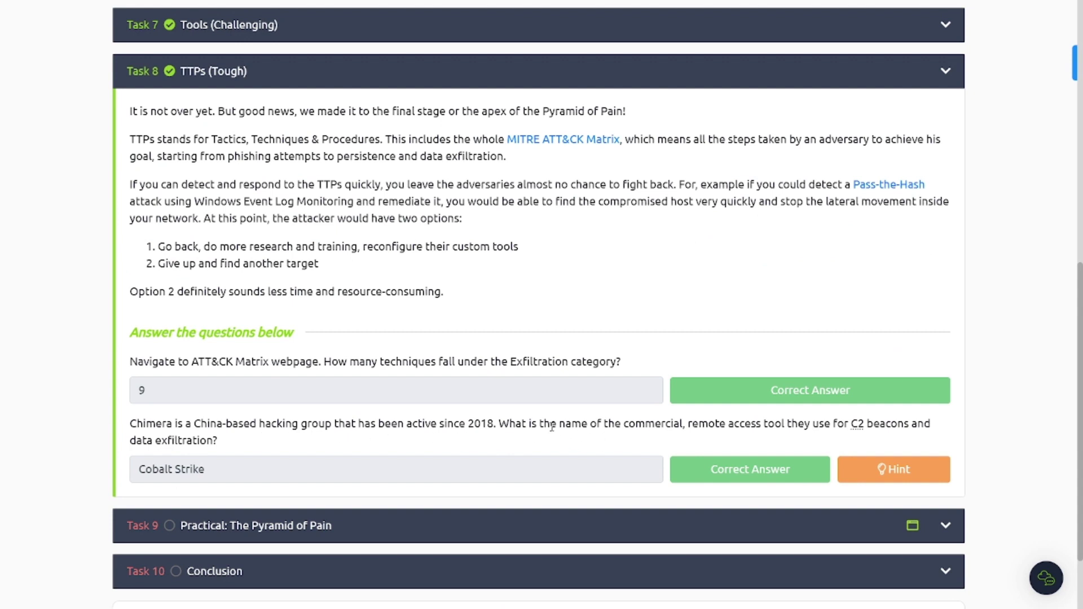
Step: Copy the group name Chimera from the second Task 8 question and search MITRE ATT&CK for its remote access tool
drag(537, 424, 812, 427)
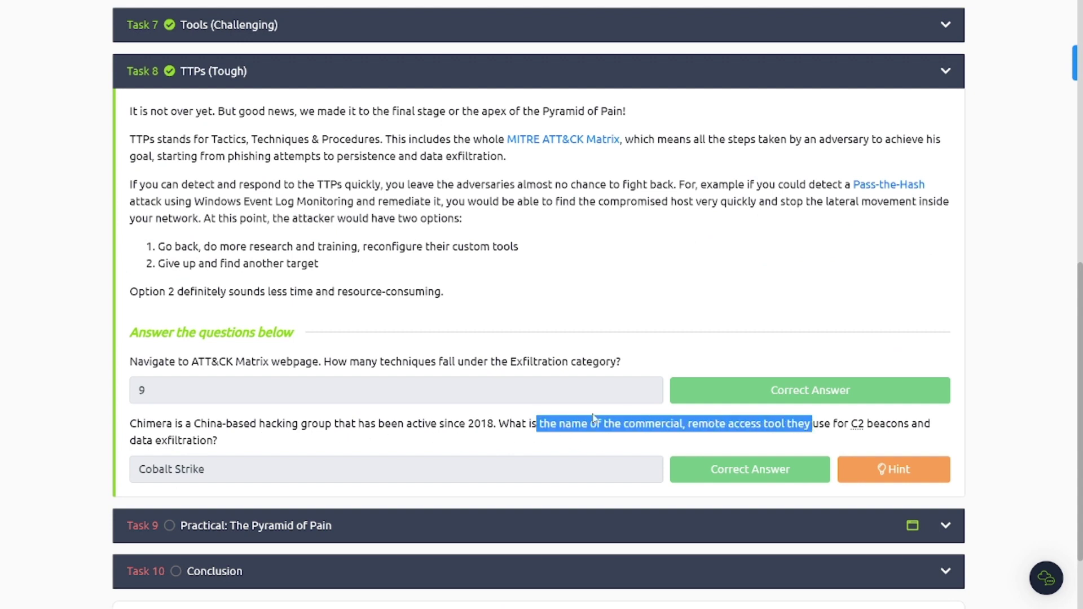
click(491, 422)
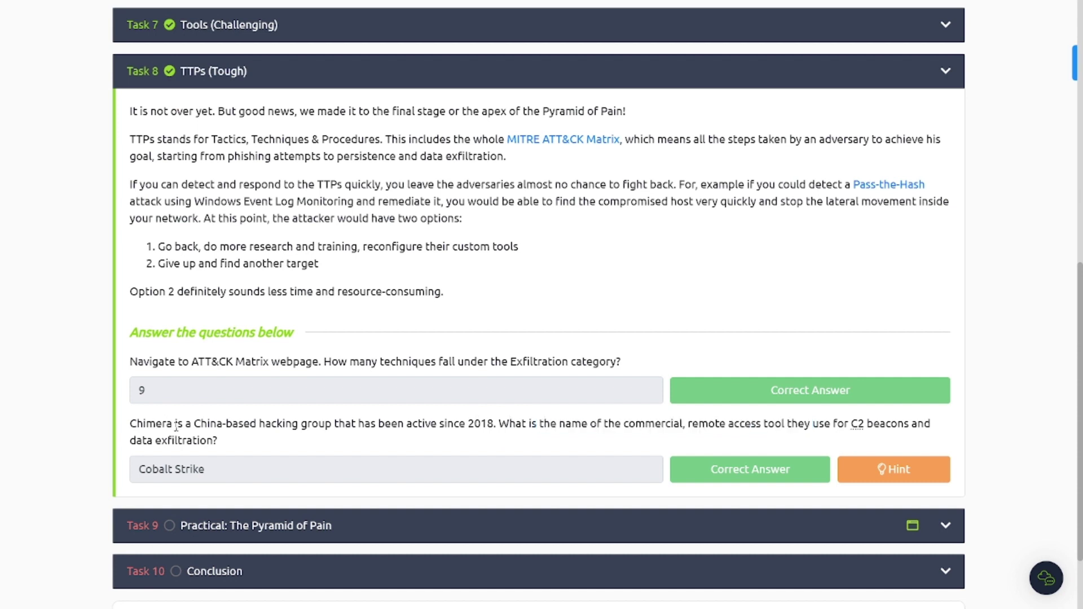
drag(172, 424, 131, 423)
key(ctrl+c)
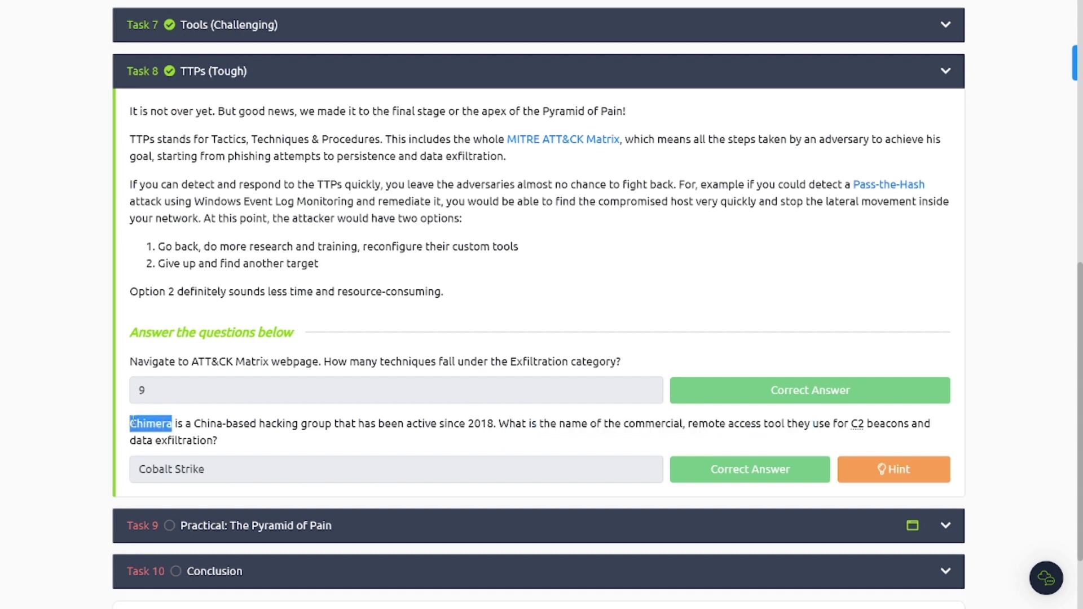
key(ctrl+Tab)
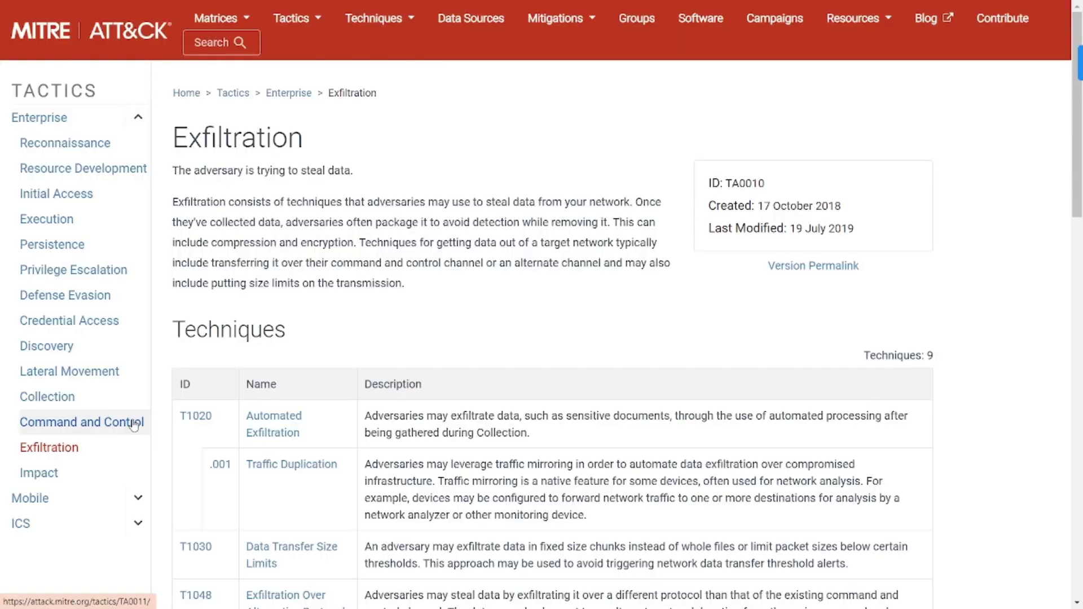
click(213, 46)
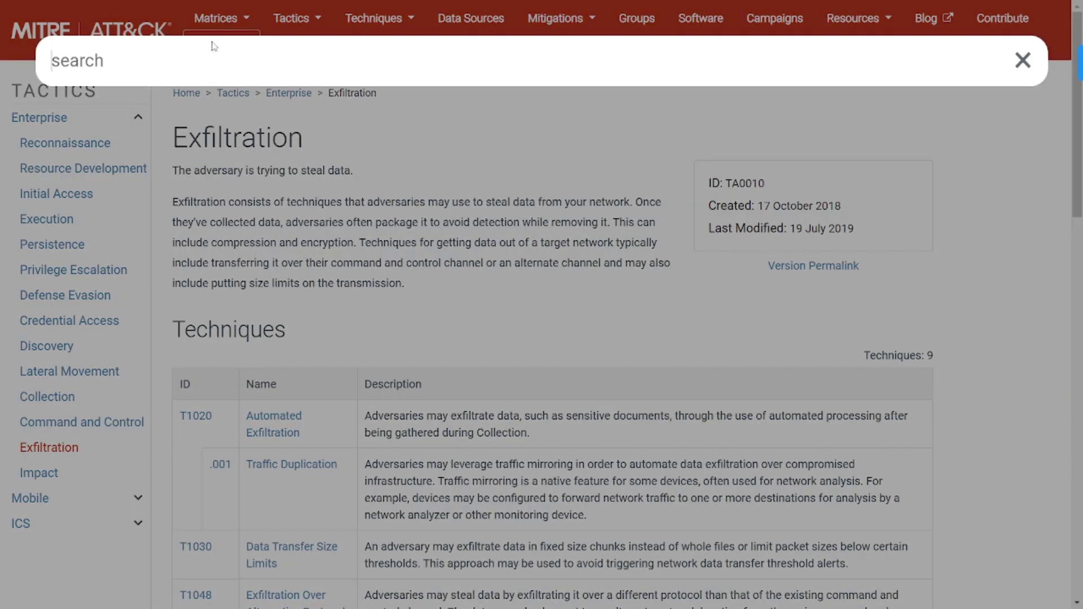
key(ctrl+v)
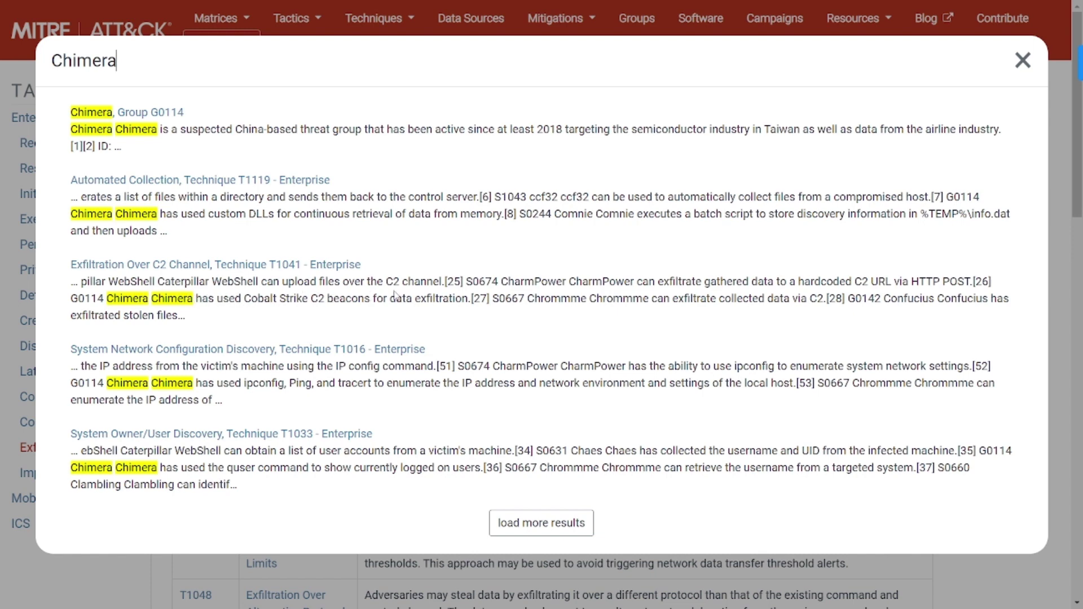
key(ctrl+Tab)
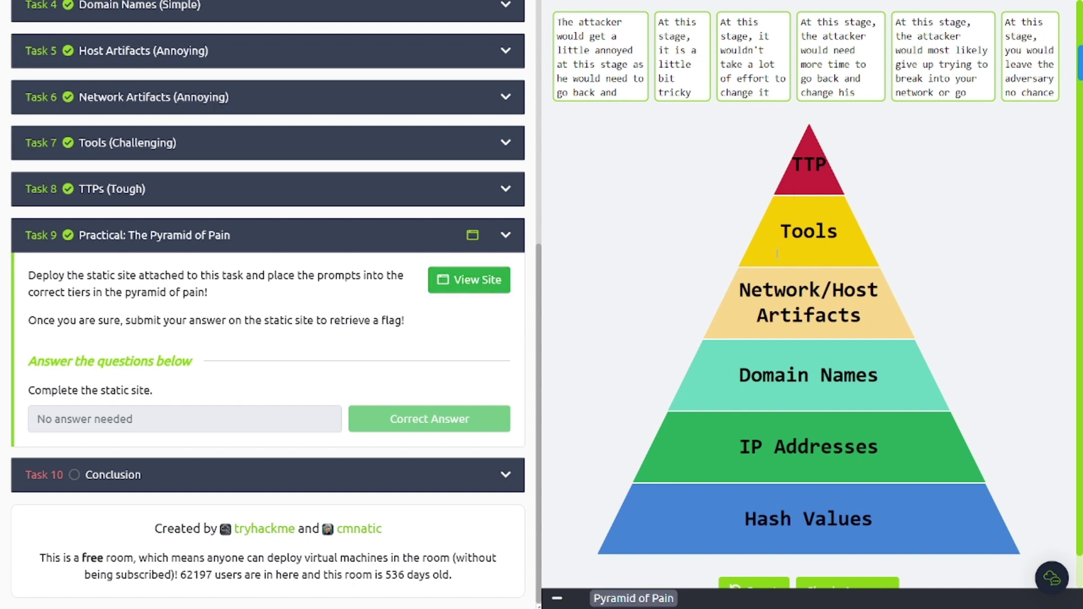
Step: Place the Task 9 prompts from TTP down to Hash Values as no chance, give up, more time, tricky, annoyed, little effort, and check the answers
click(620, 71)
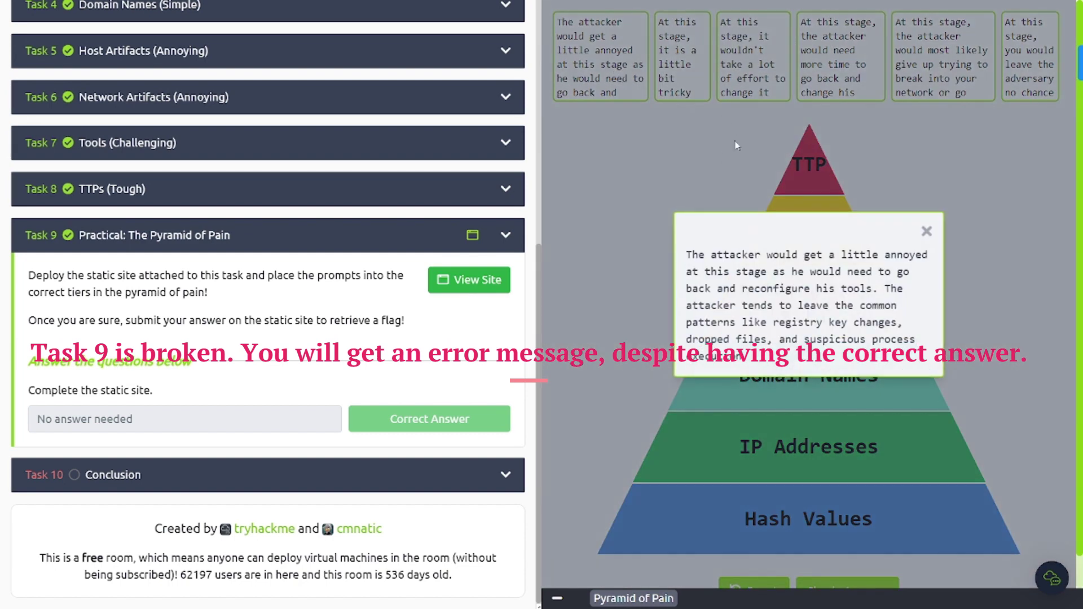
click(737, 142)
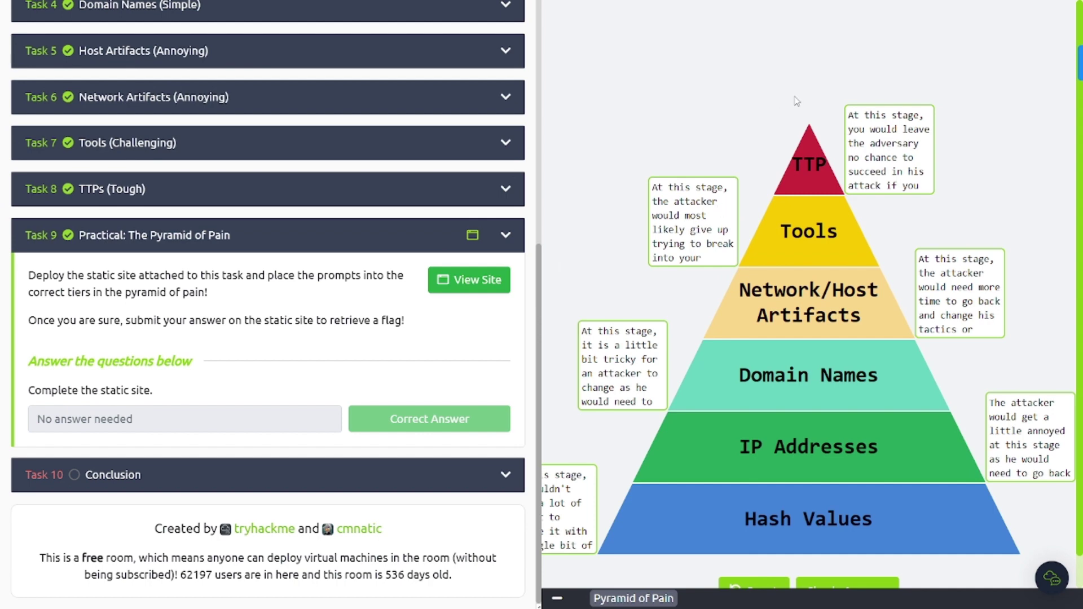
scroll(796, 100, down, 1)
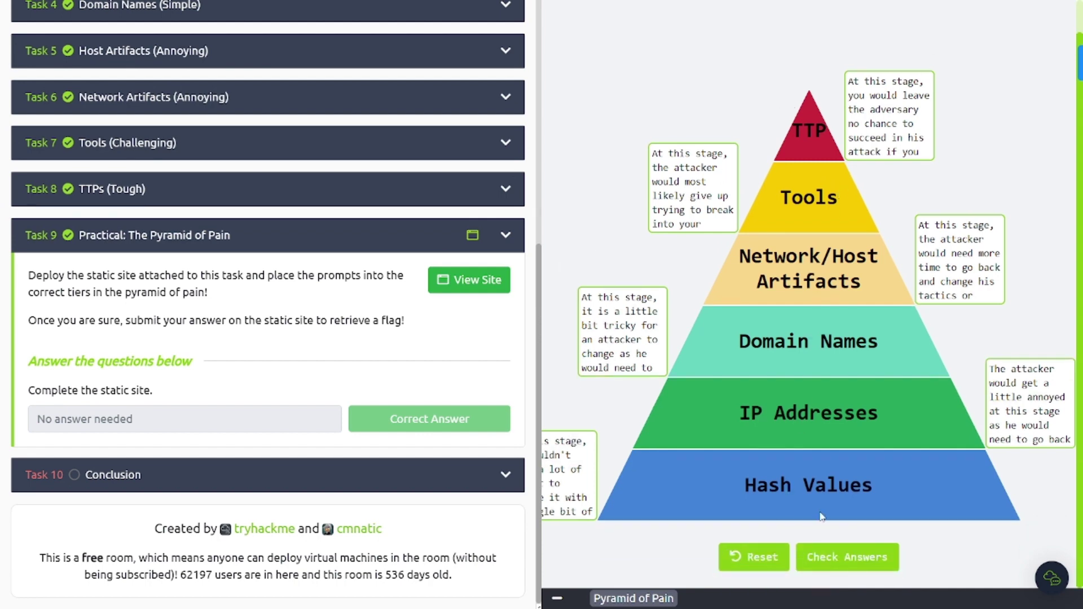
click(831, 558)
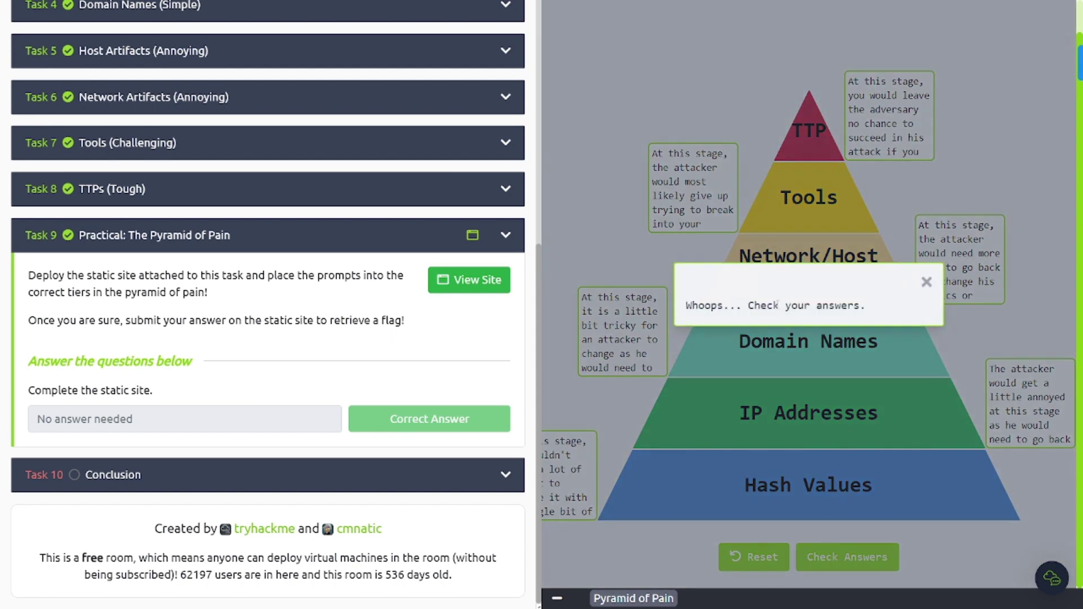
click(927, 283)
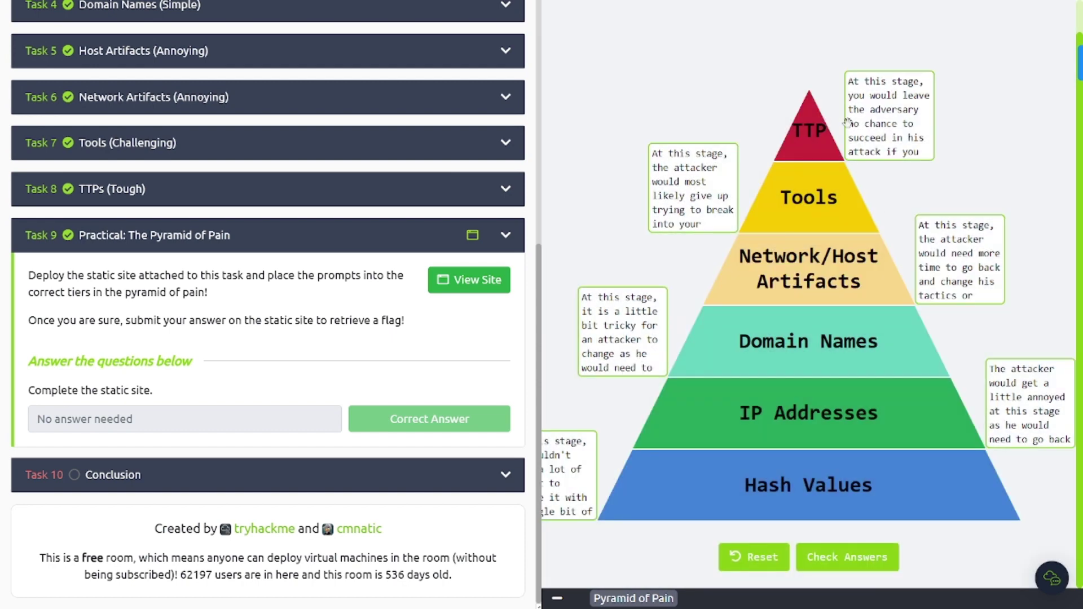
Step: Read the full prompts placed at the TTP, Tools and Network/Host Artifacts tiers of the pyramid
click(899, 121)
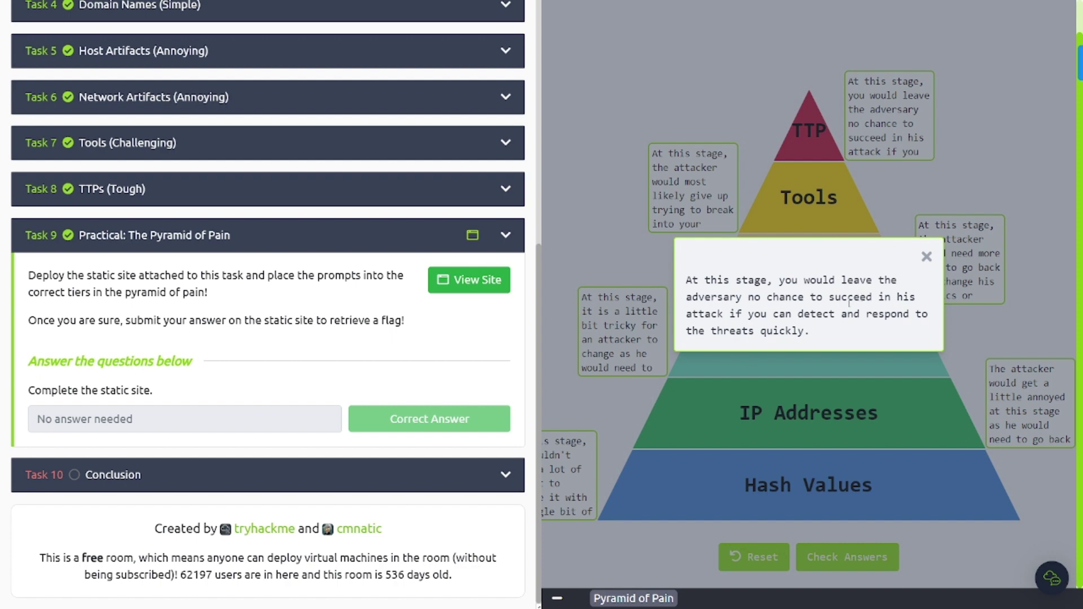
click(926, 257)
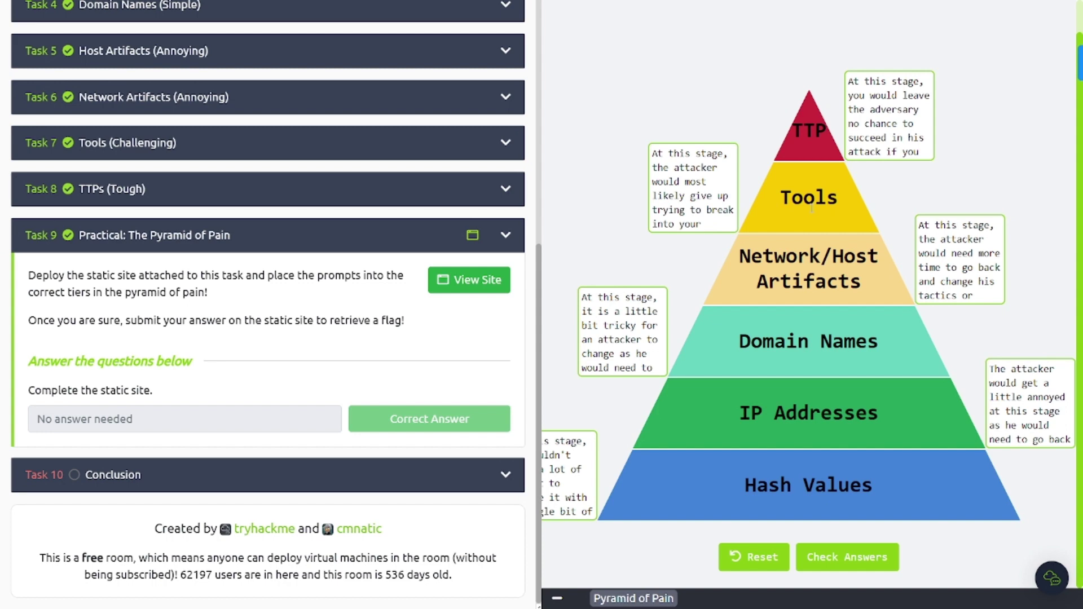
click(681, 194)
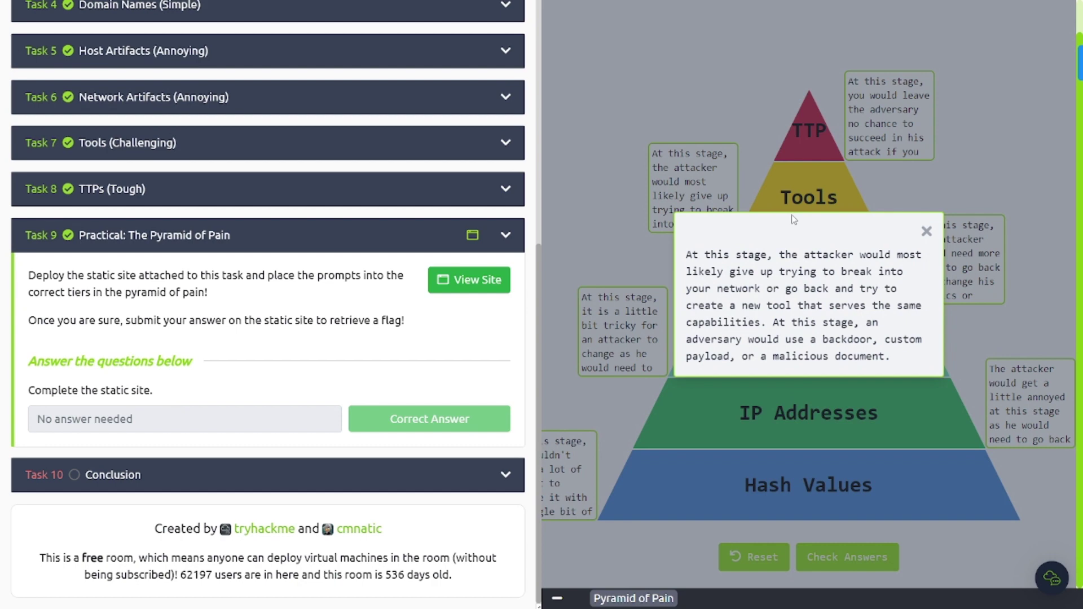
click(927, 233)
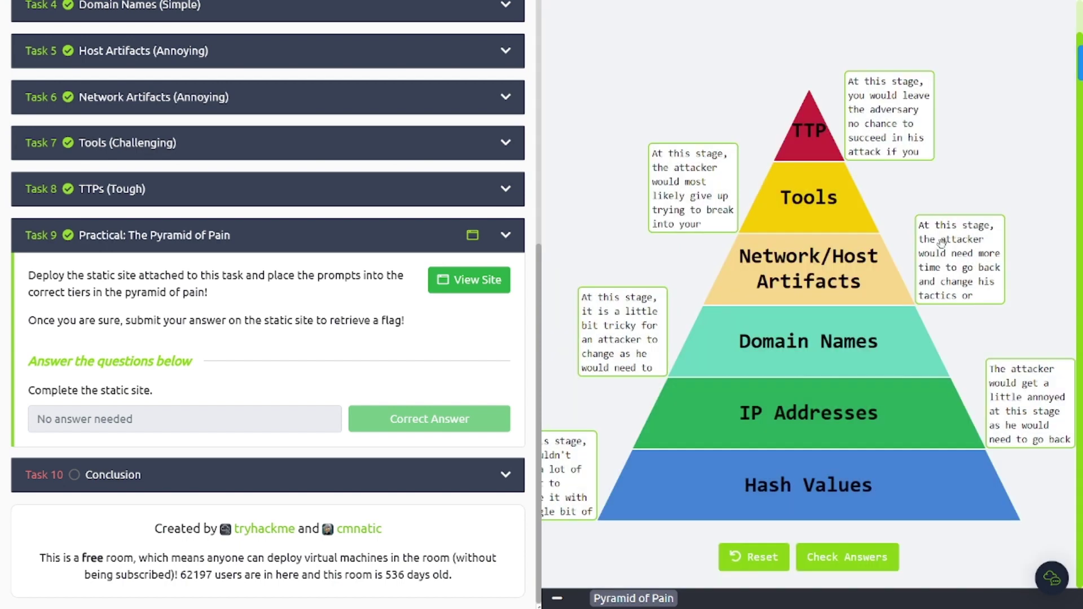
click(963, 274)
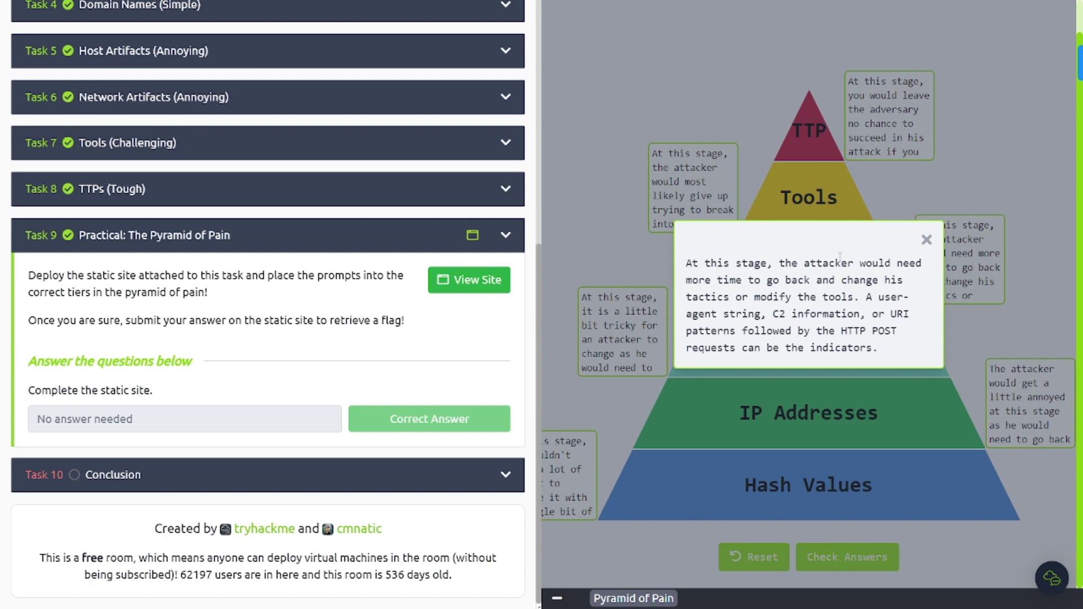
click(926, 241)
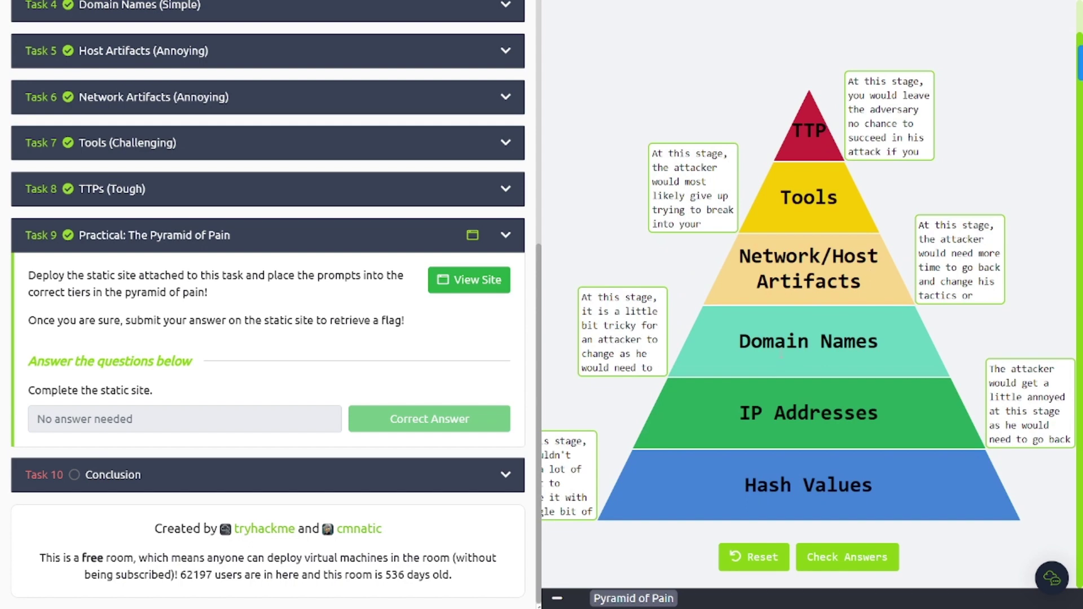
Step: Read the full prompts placed at the Domain Names, IP Addresses and Hash Values tiers, and hide the static site
click(639, 338)
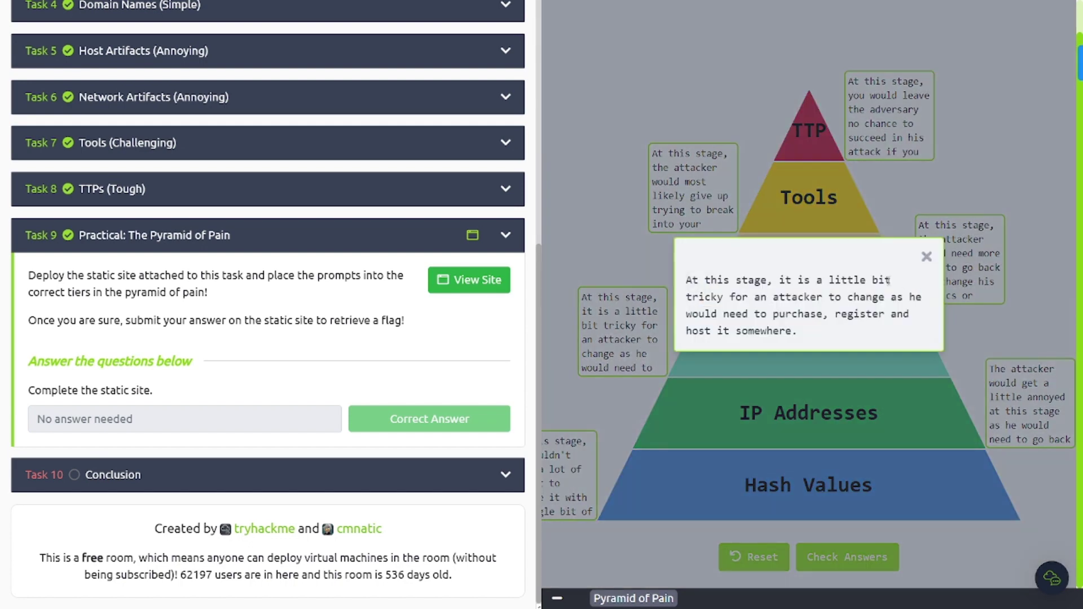
click(925, 258)
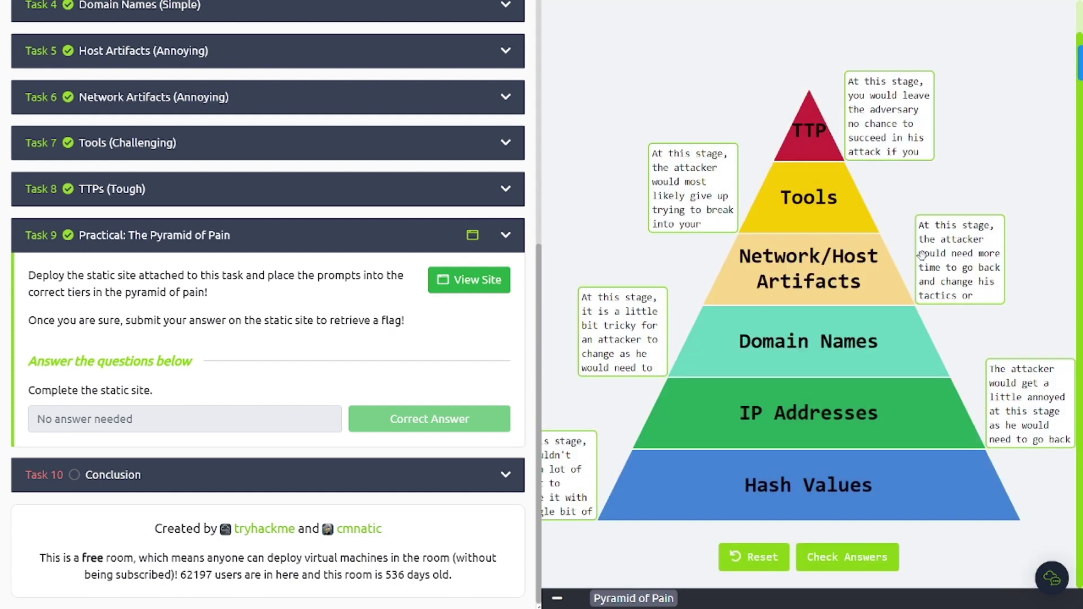
click(1015, 408)
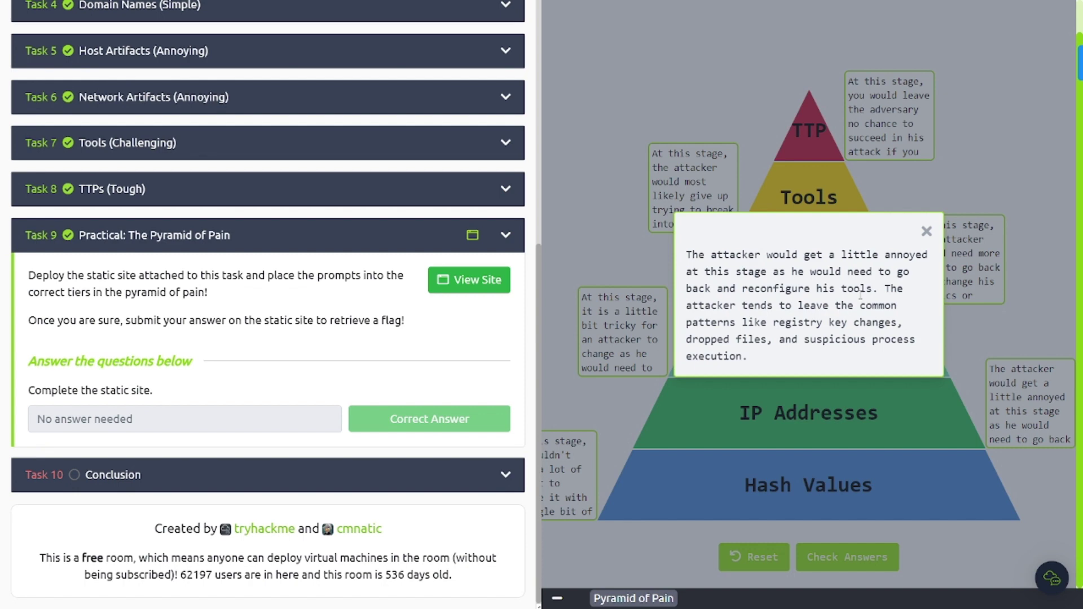
click(926, 231)
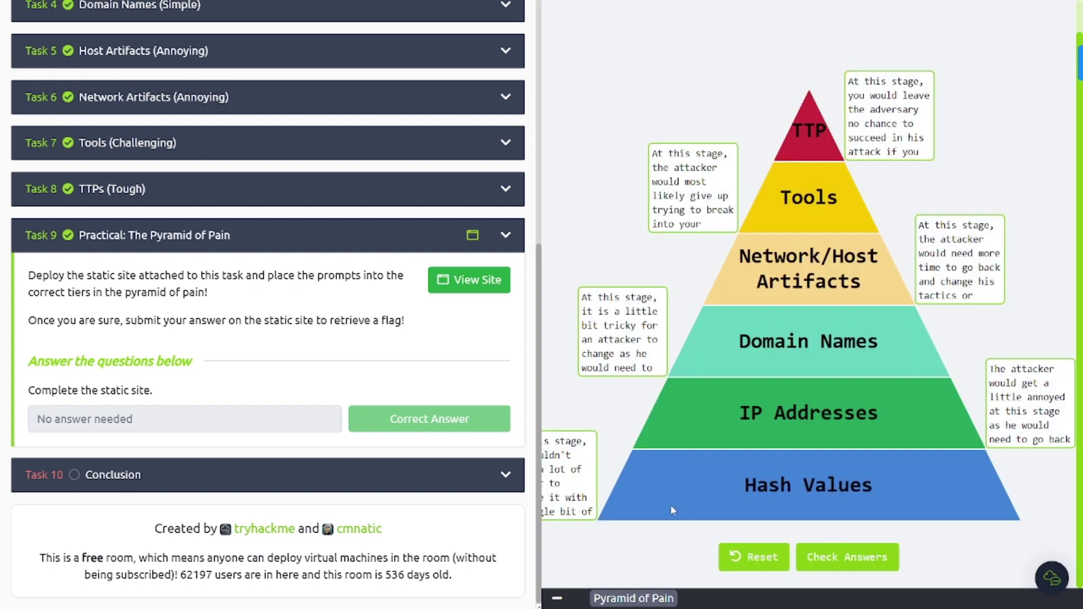
click(580, 468)
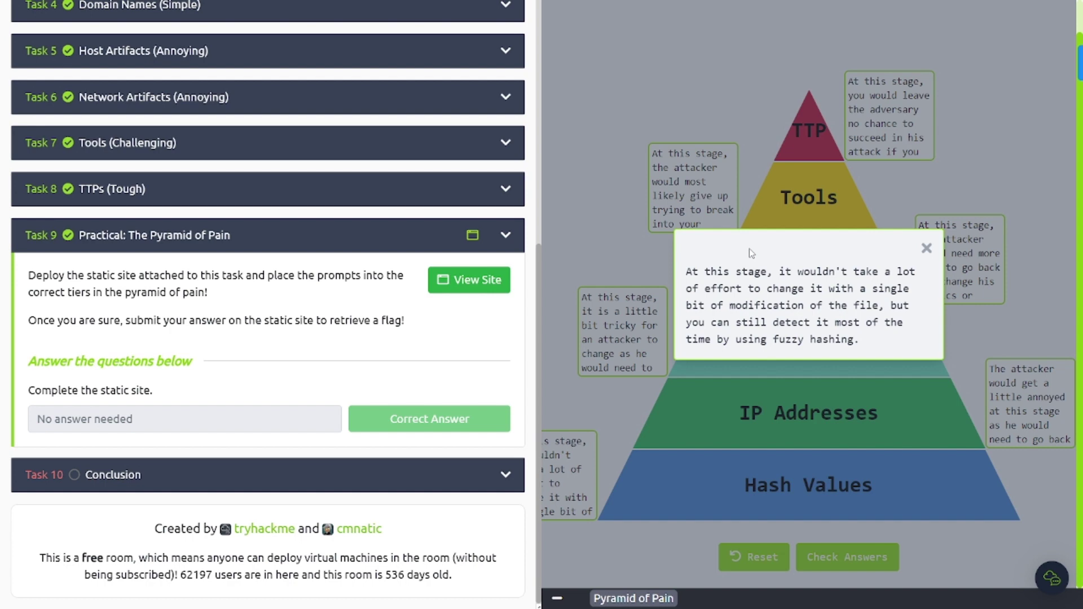
click(926, 248)
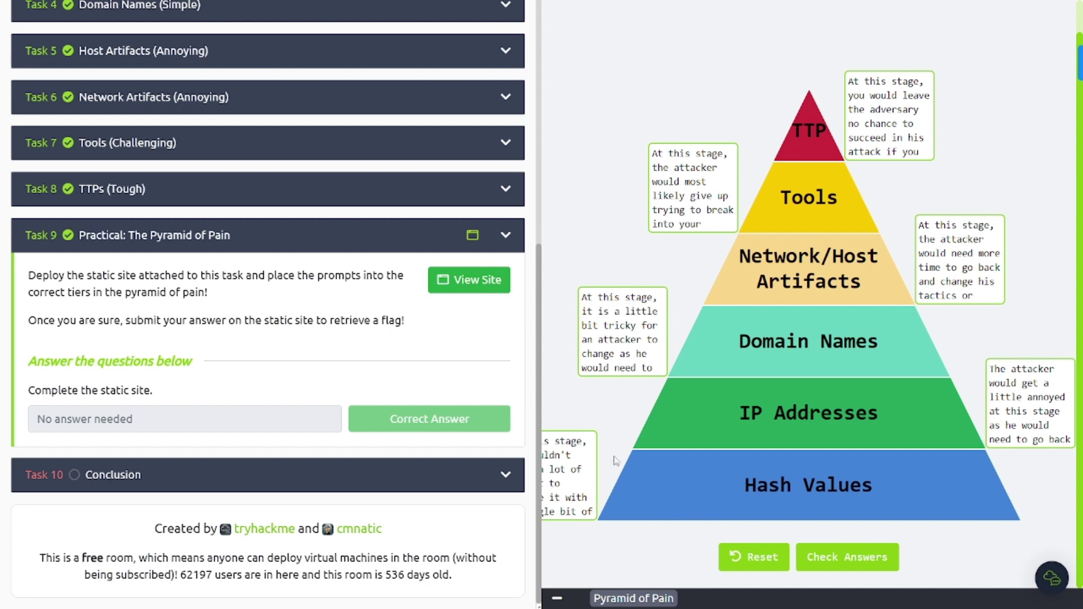
click(559, 599)
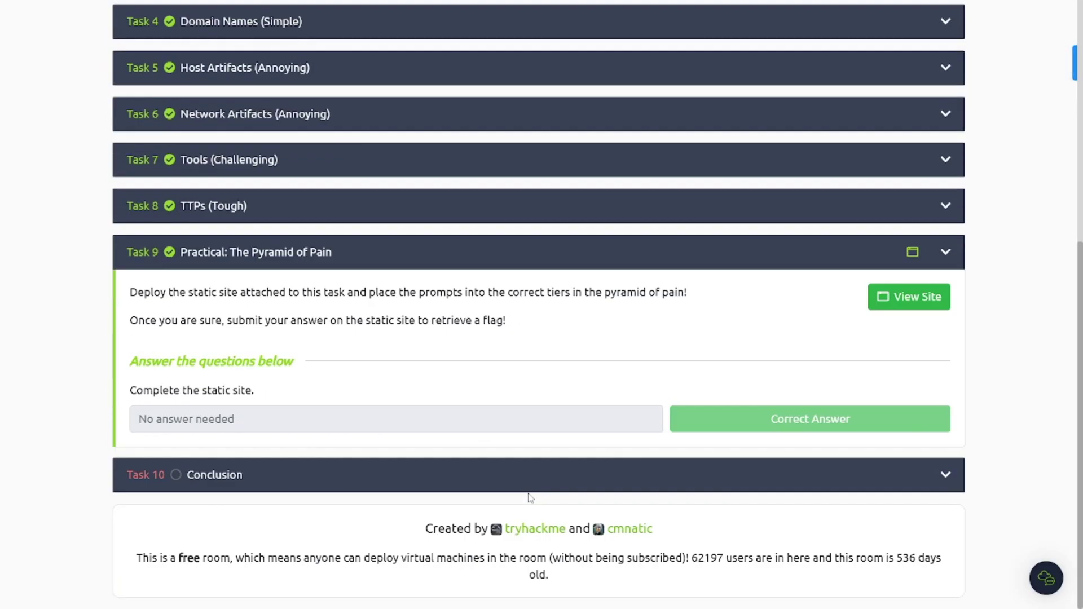
Step: Expand Task 10, Conclusion, read it, mark it as completed and dismiss the room completion dialog
click(413, 477)
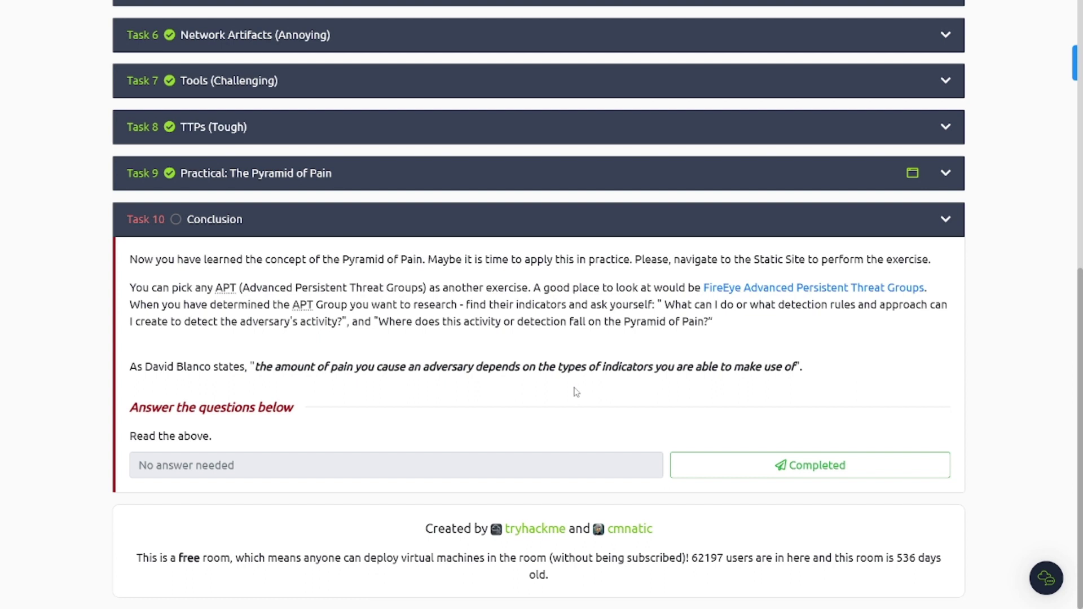
click(702, 460)
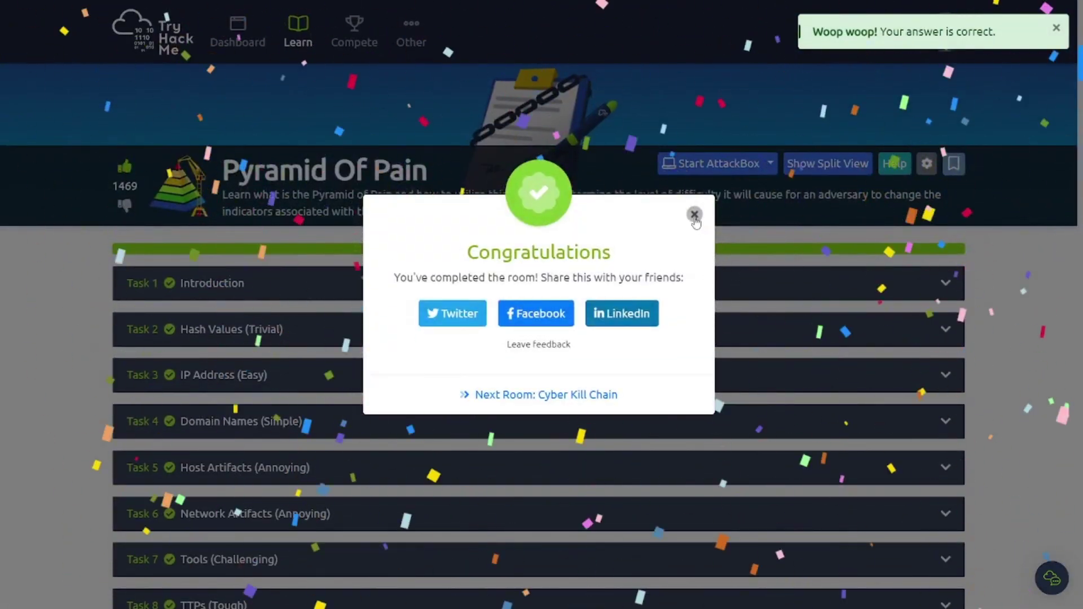
click(695, 215)
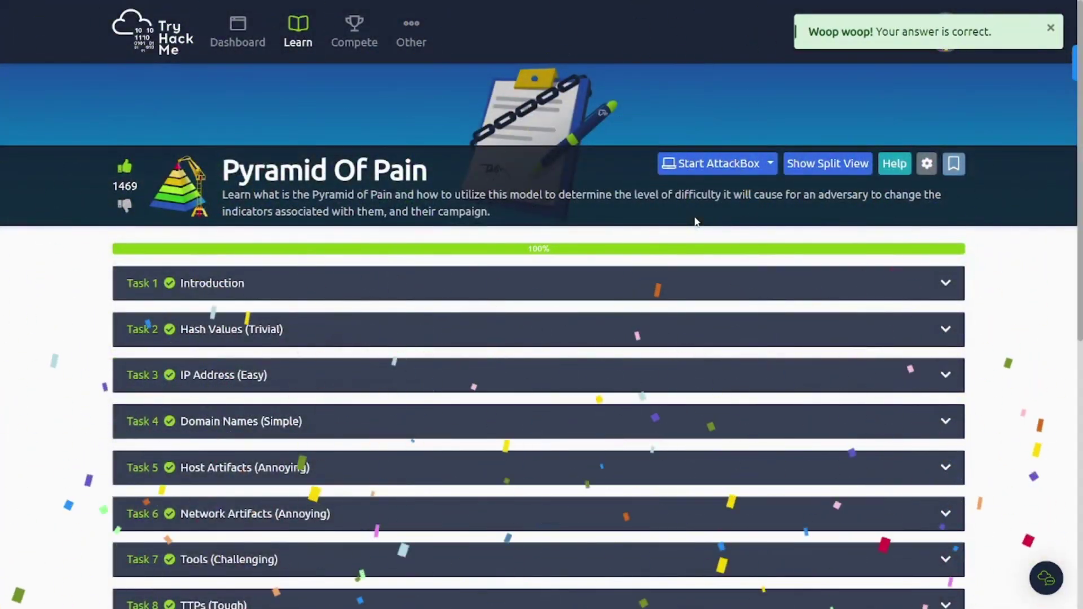